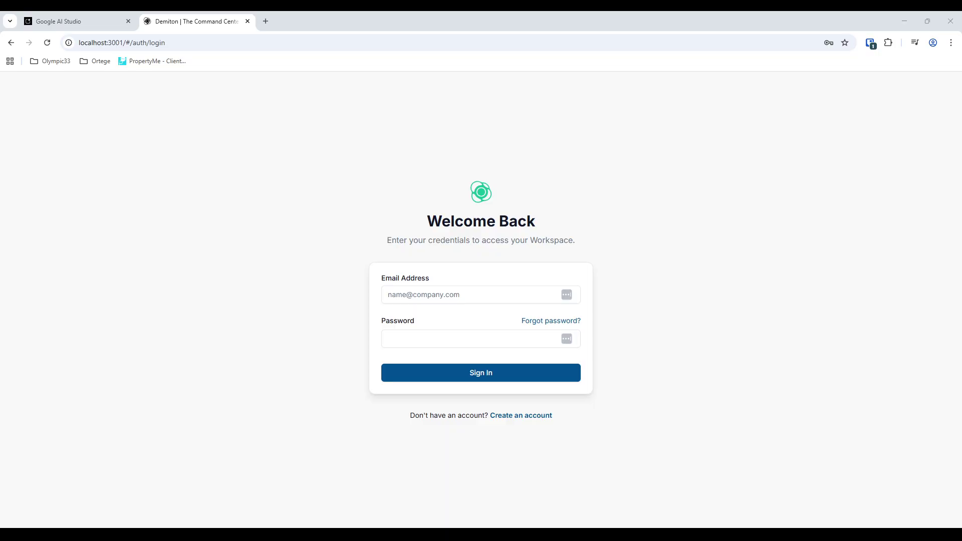
- Start a new Demiton account, leaving Trial Type on Professional Trial (14 Days)
click(522, 416)
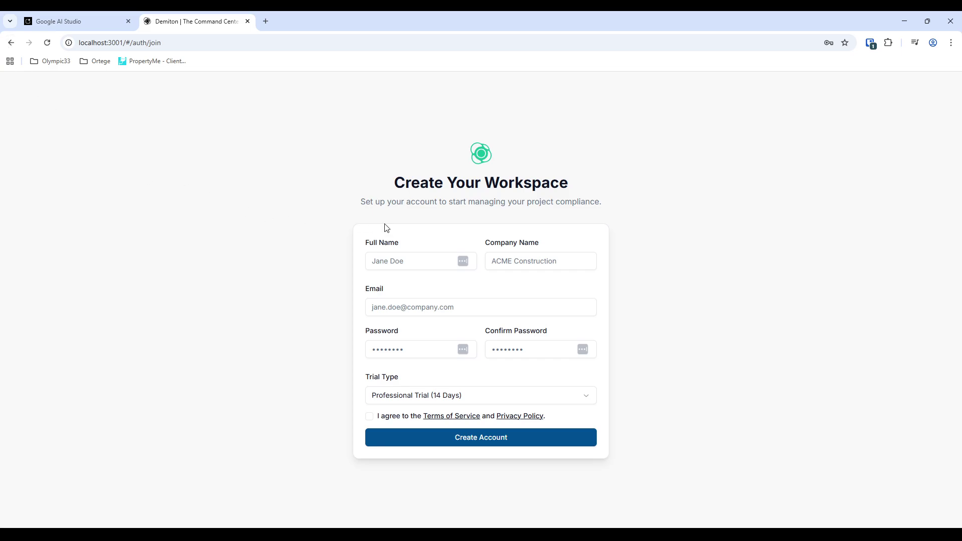
click(497, 403)
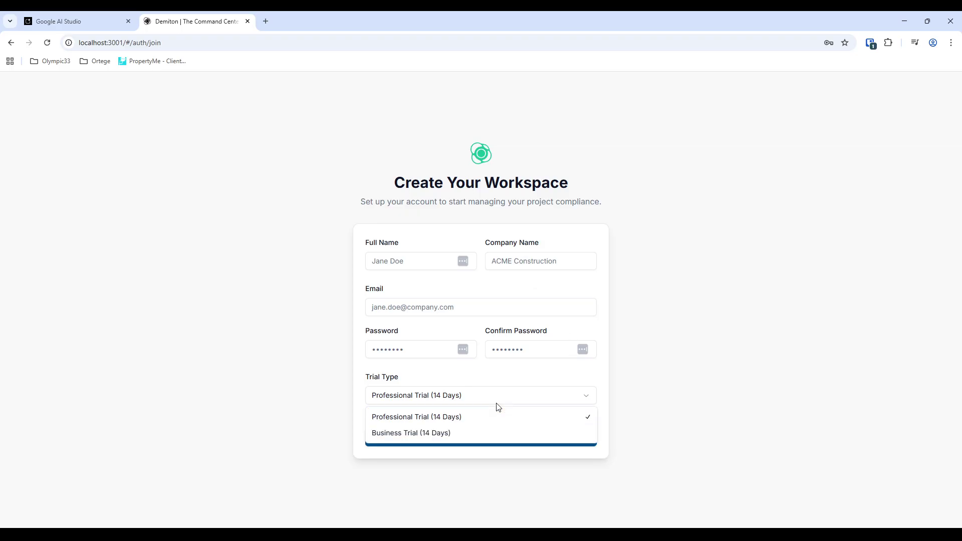
click(582, 399)
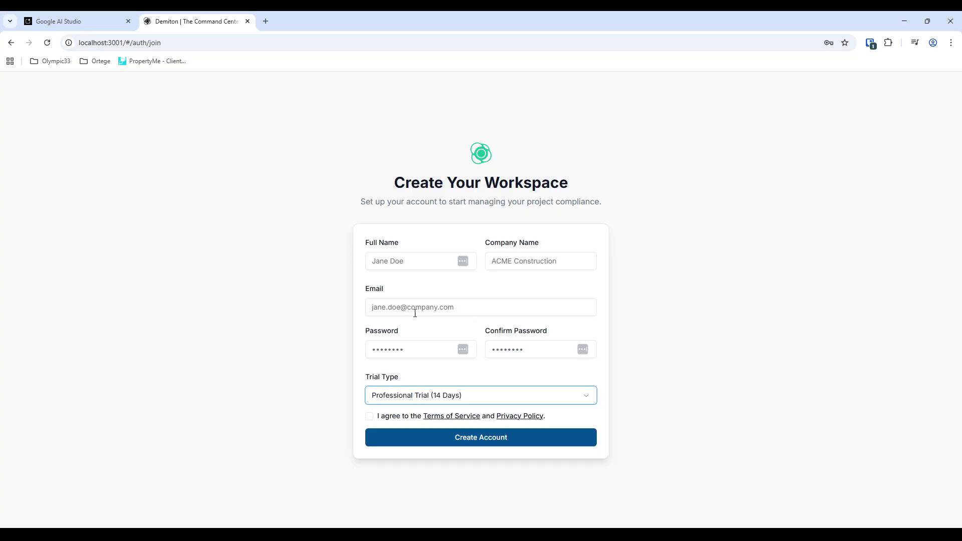
- Go back to the login page and sign in with the account e-mail and password
click(11, 42)
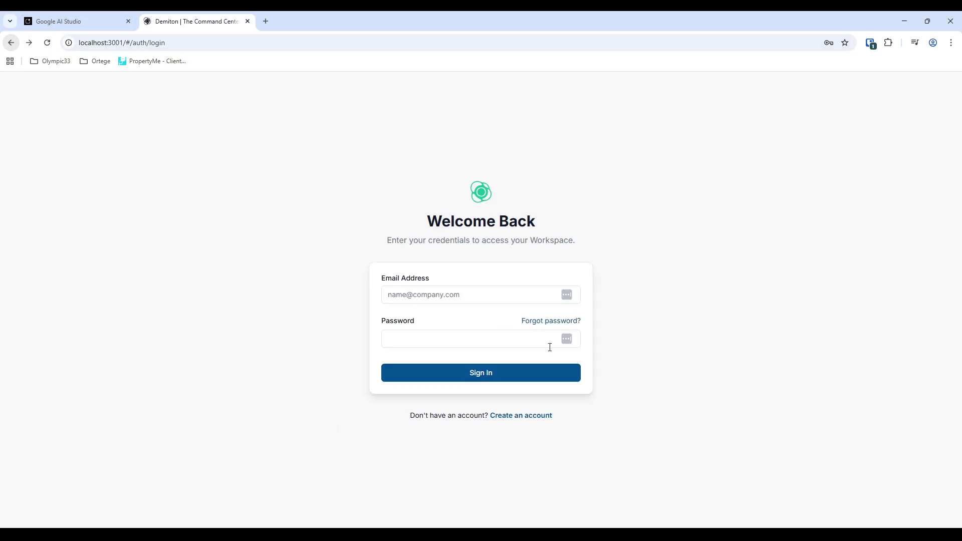
click(455, 296)
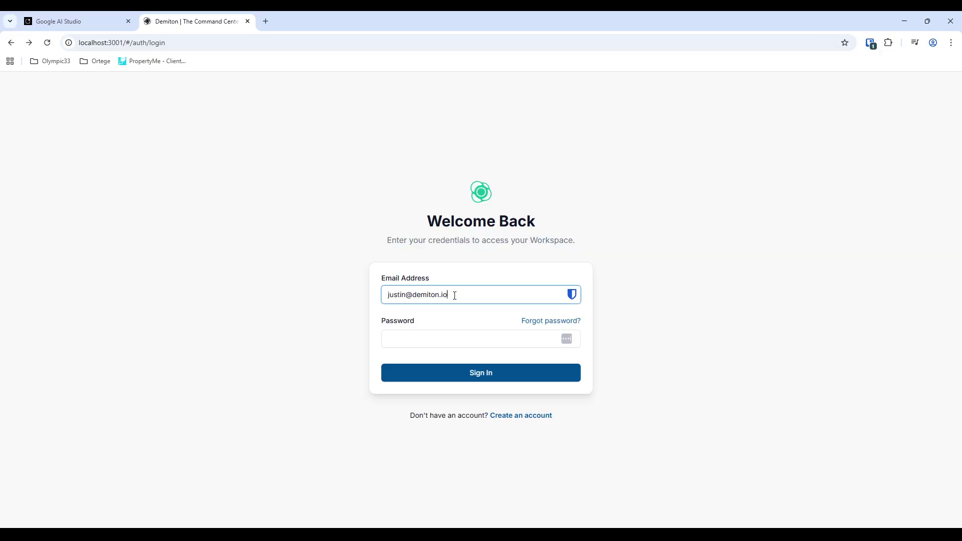
key(Tab)
key(Tab)
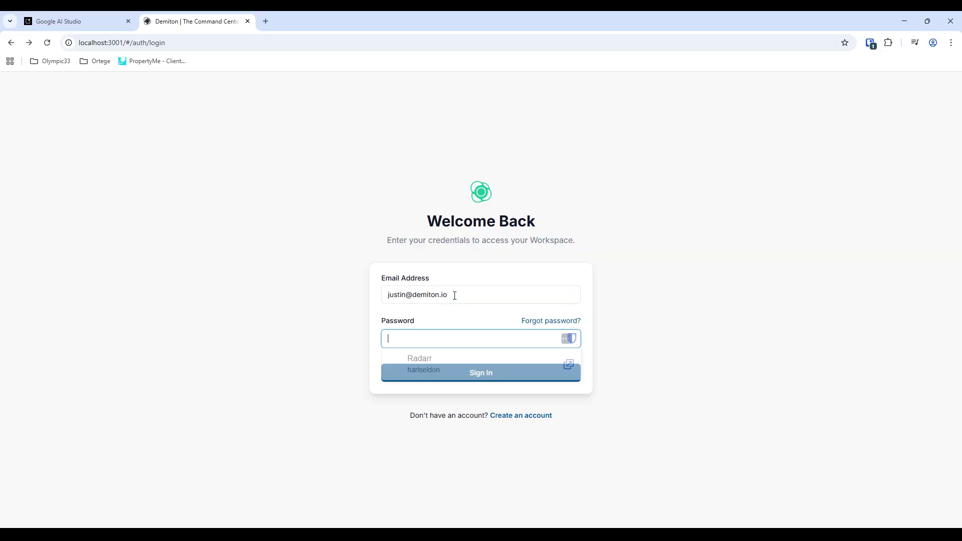
text(•••••••••••)
key(Return)
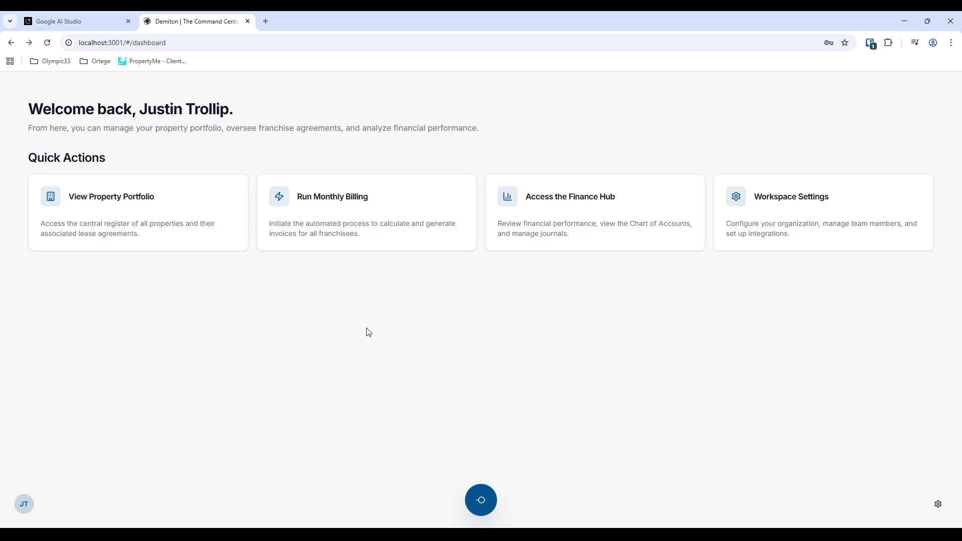
- View the property portfolio register, then return to the dashboard and open the Monthly Billing Hub
click(183, 242)
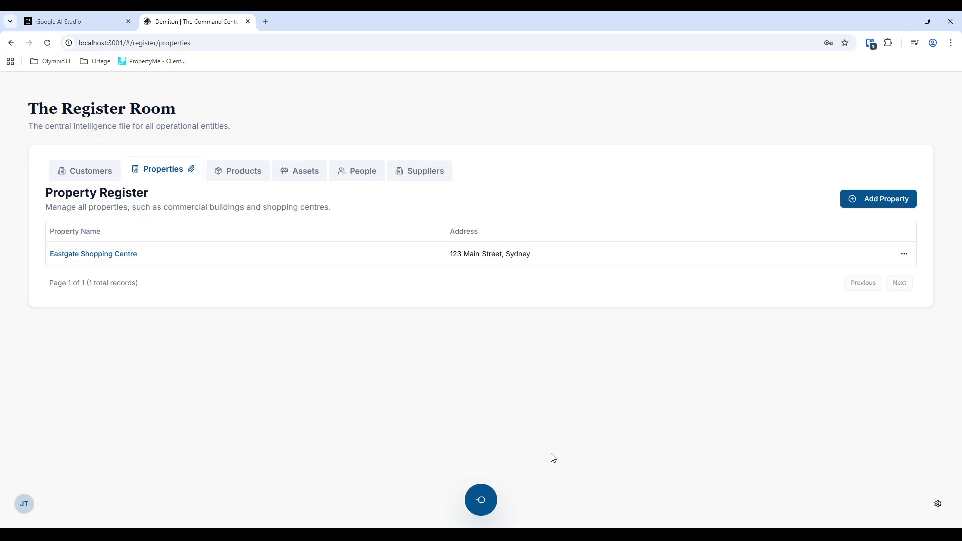
click(481, 500)
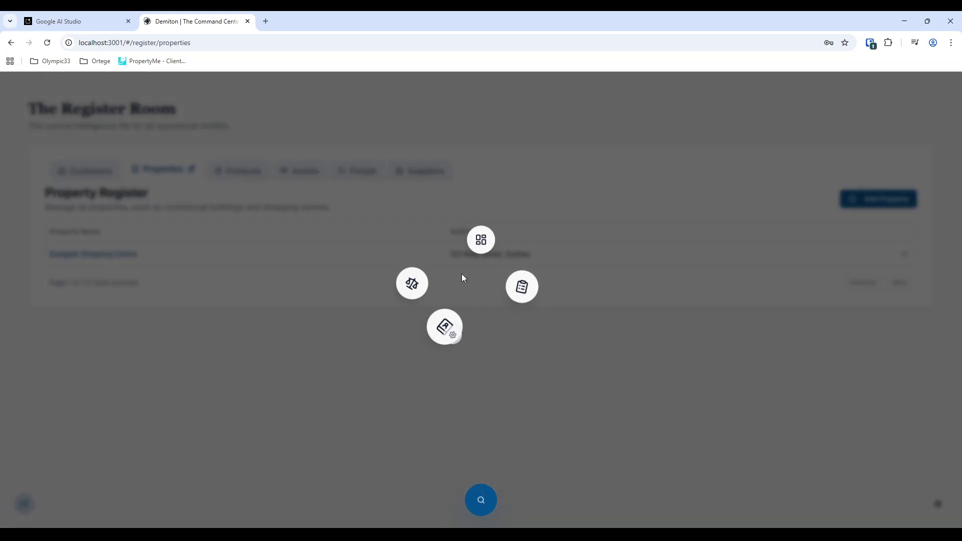
click(484, 238)
click(333, 221)
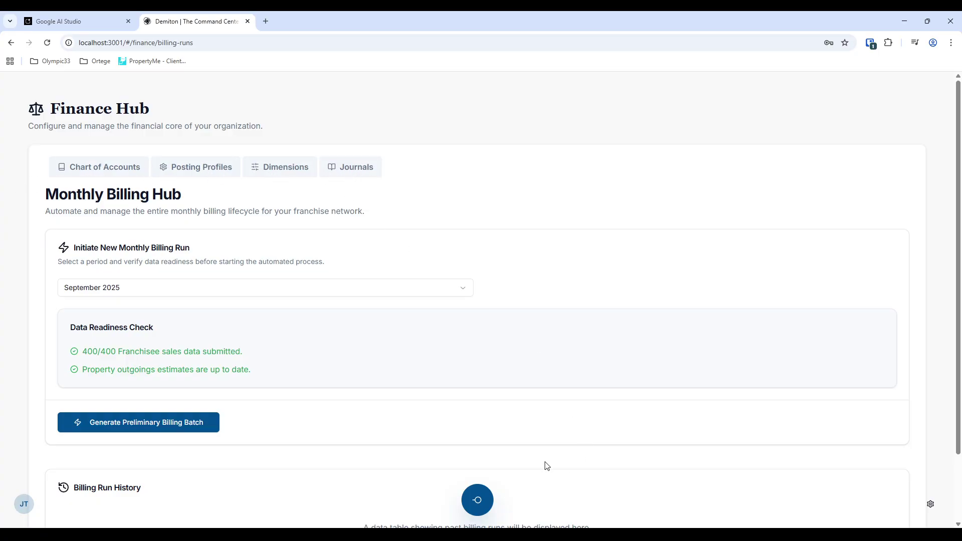
- Return to the dashboard for the Finance Hub's Chart of Accounts, then open Workspace Settings
click(467, 506)
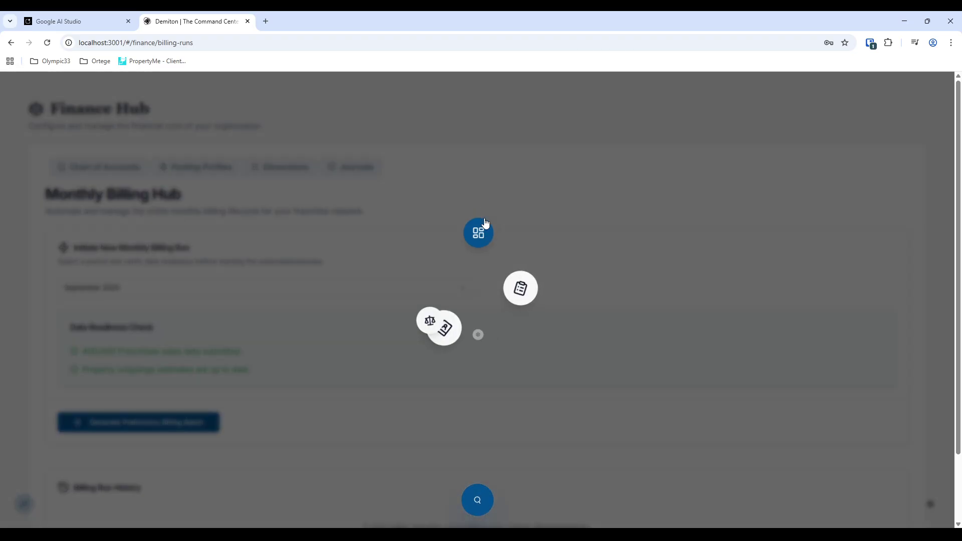
click(471, 247)
click(607, 213)
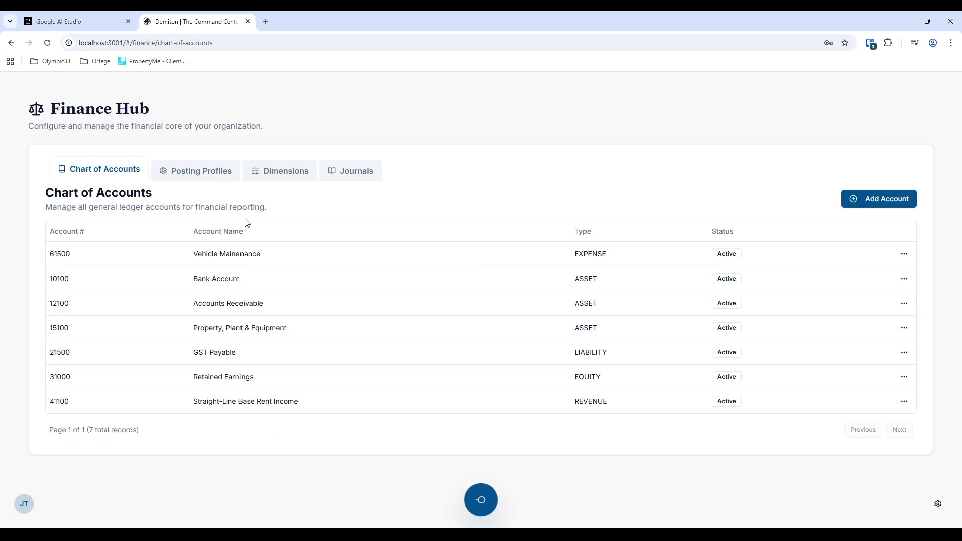
click(481, 501)
click(482, 238)
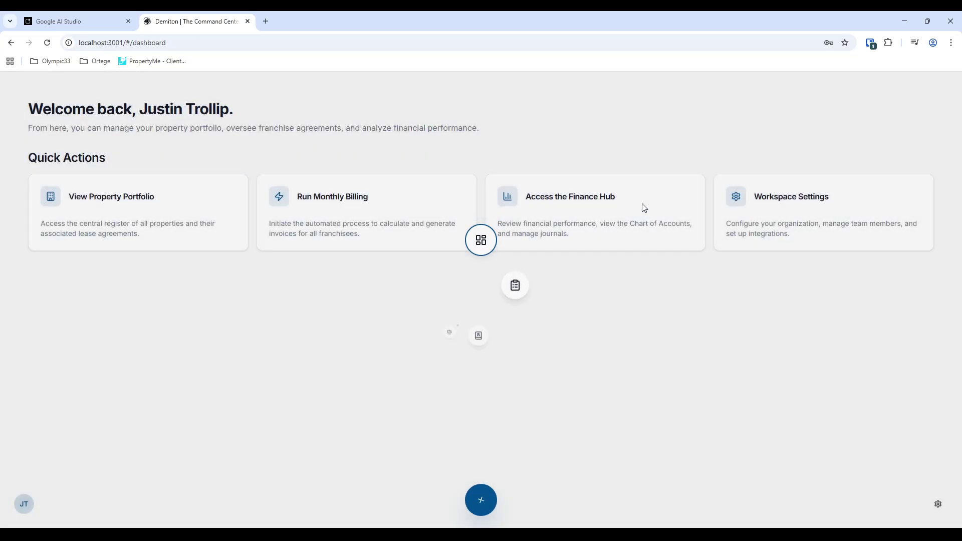
click(810, 243)
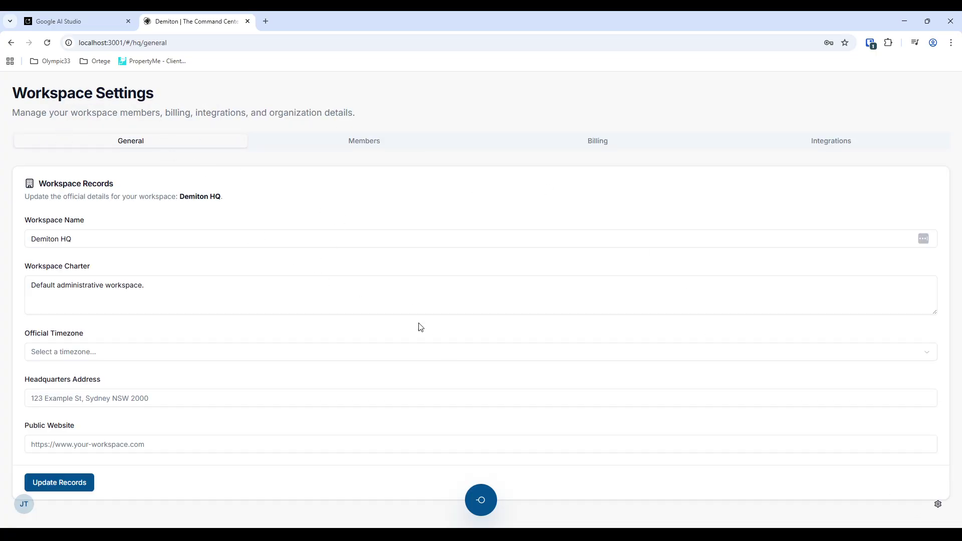
- Return to the dashboard via the radial menu, detour through Workspace Settings, and open the JT account menu
click(480, 500)
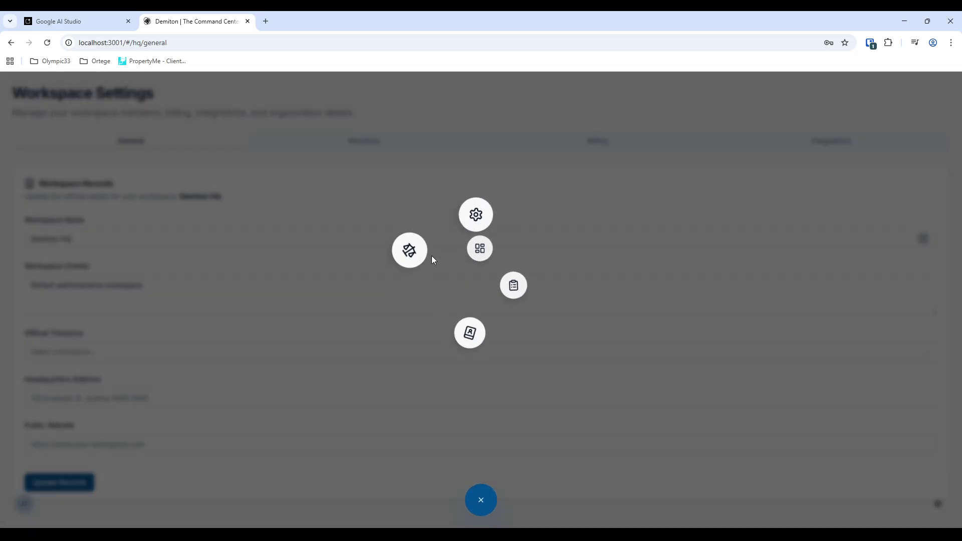
click(480, 241)
click(32, 509)
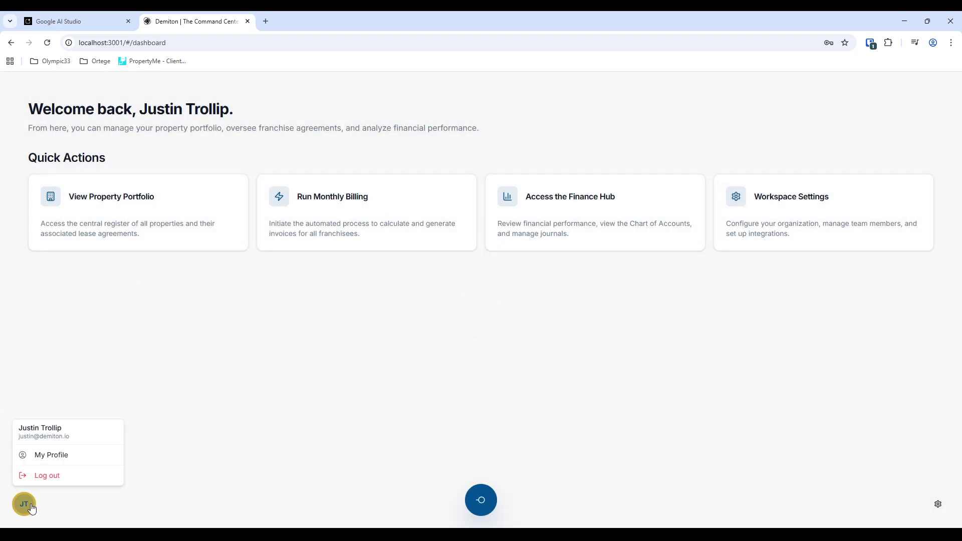
click(231, 400)
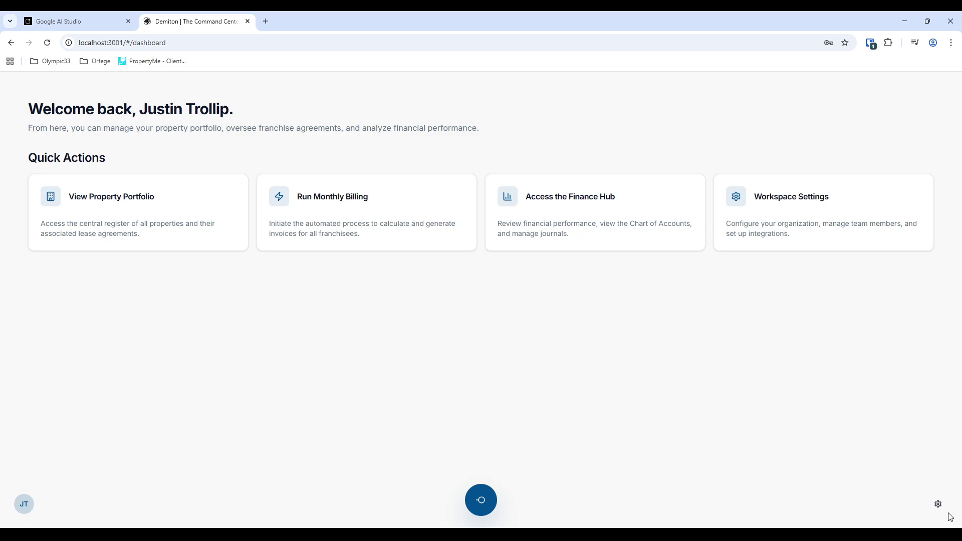
click(937, 504)
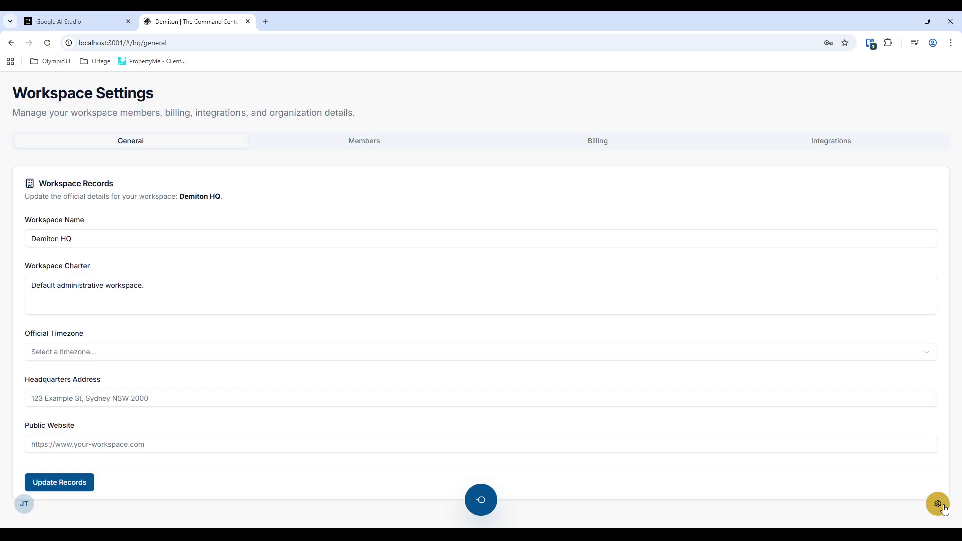
click(492, 509)
click(483, 239)
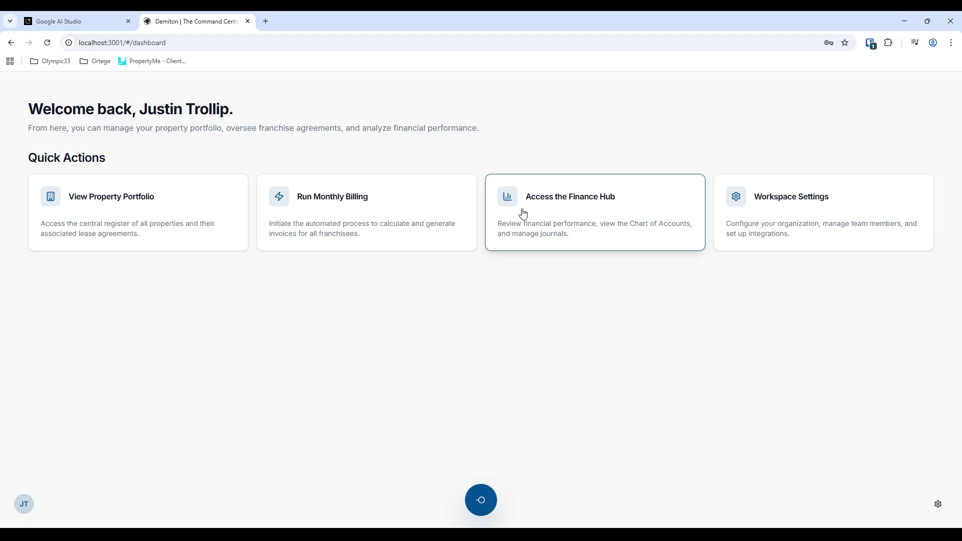
click(24, 504)
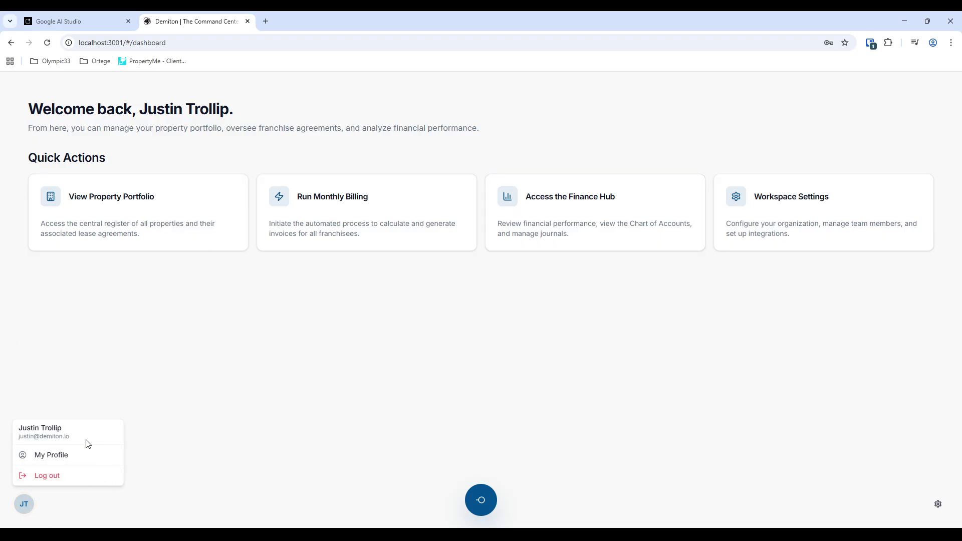
- View the My Profile page, then go back to Workspace Settings with the gear icon
click(95, 454)
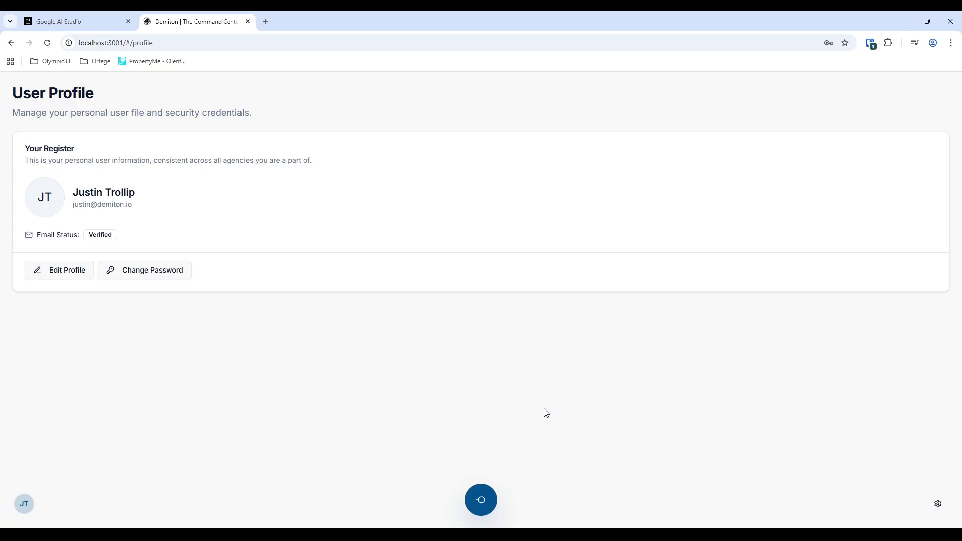
click(938, 504)
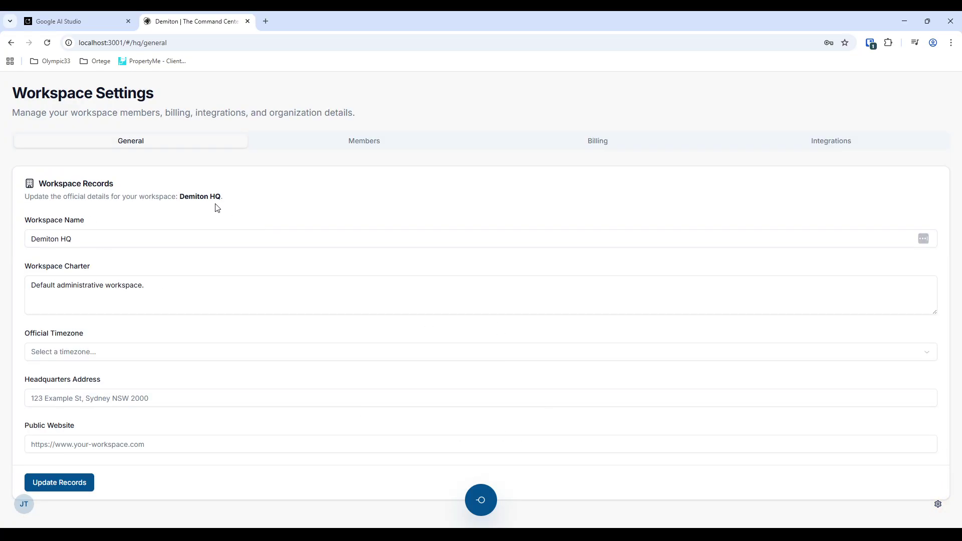
- Check the Workspace Name and Official Timezone fields without changes, then view the empty Members roster
click(90, 235)
click(114, 354)
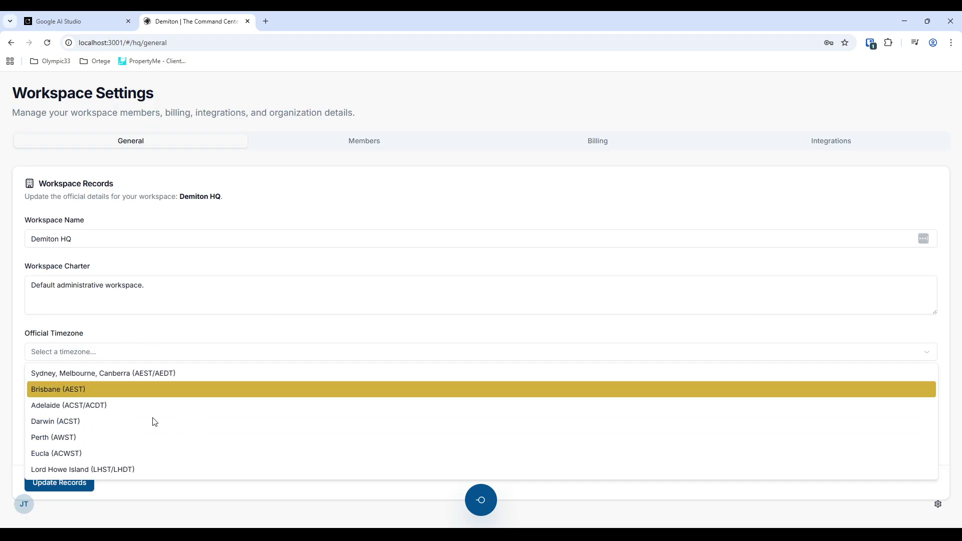
click(116, 331)
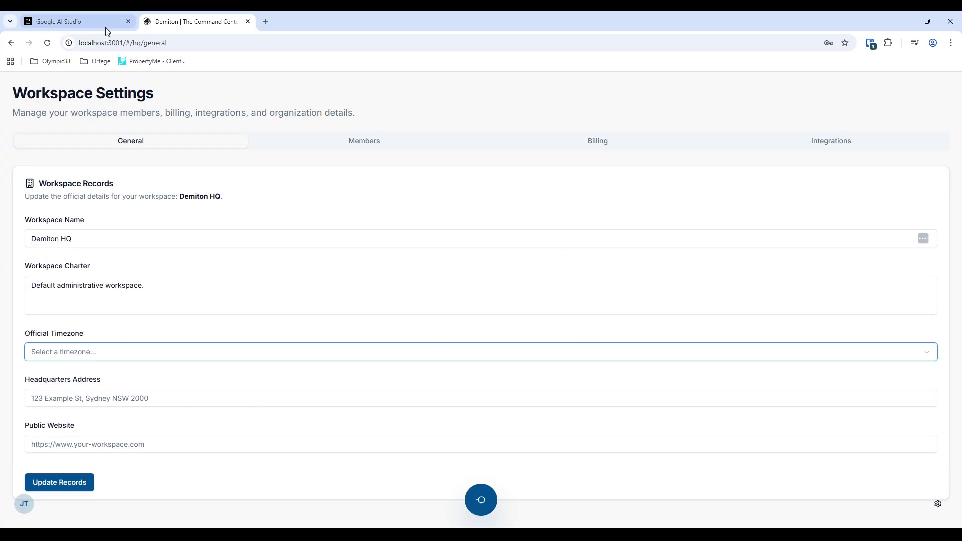
click(381, 143)
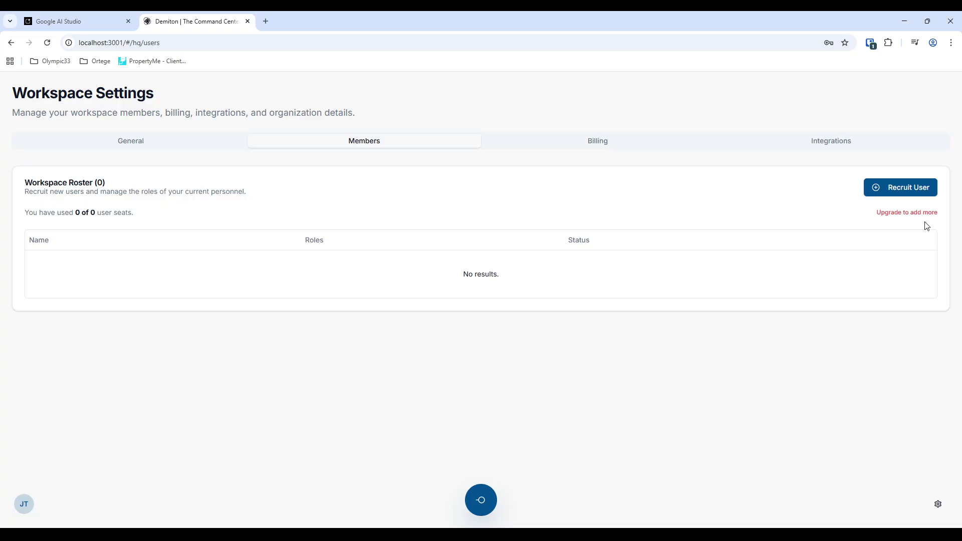
click(922, 193)
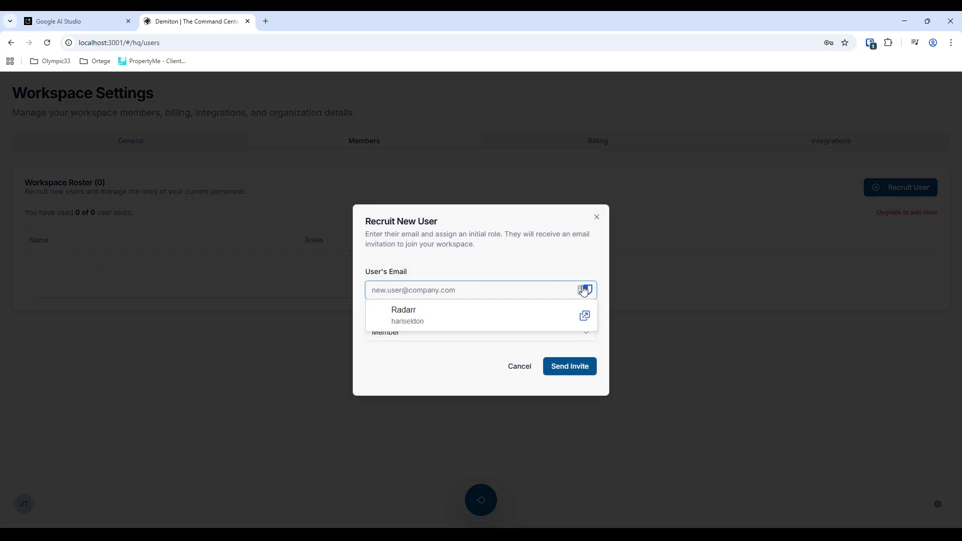
click(396, 339)
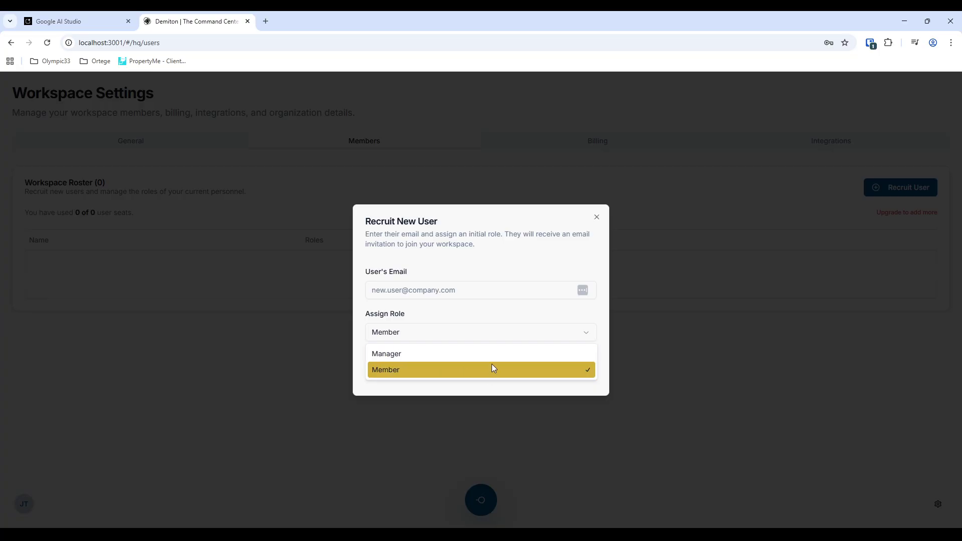
click(598, 219)
click(598, 218)
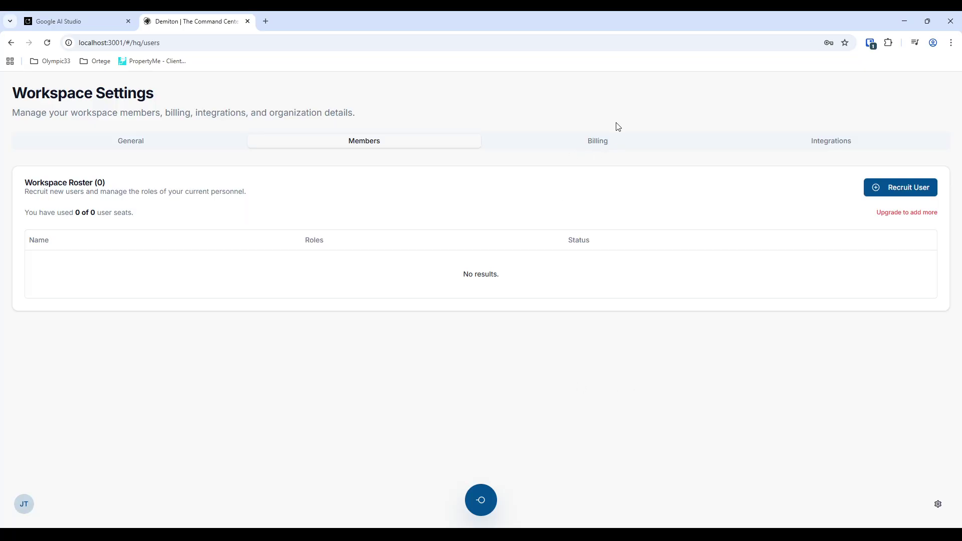
- Look over the Billing tab's plan details, then switch to the Integrations tab
click(613, 143)
scroll(315, 254, down, 1)
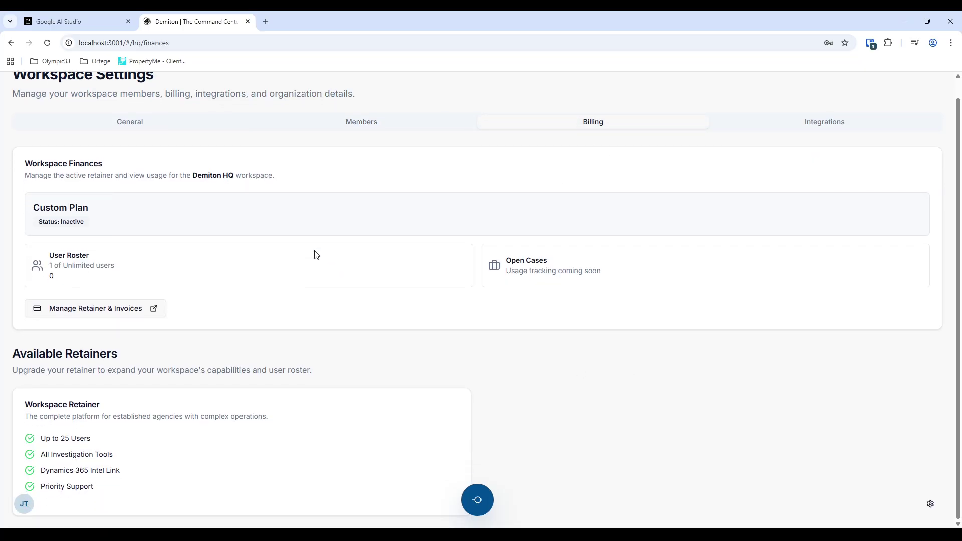
scroll(380, 311, up, 1)
scroll(575, 305, down, 1)
scroll(590, 296, up, 1)
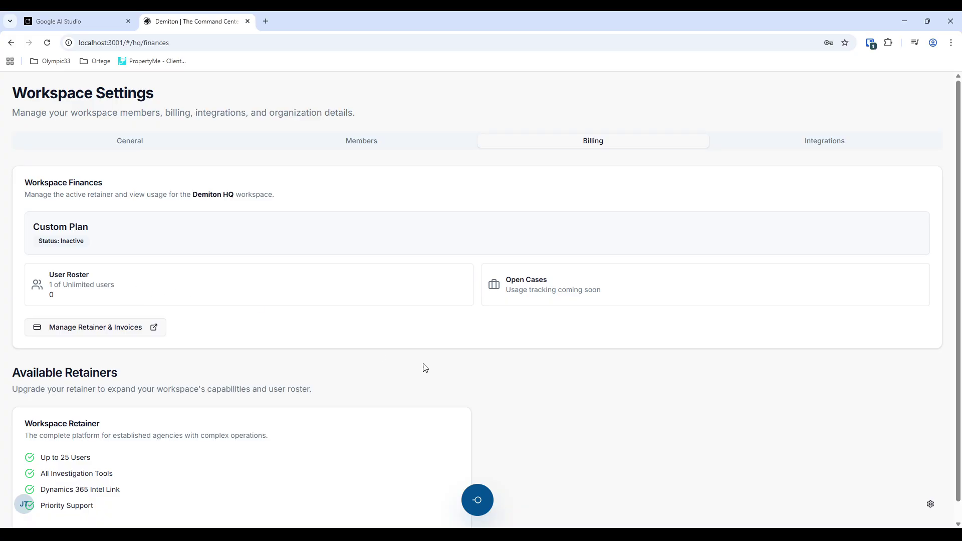
click(814, 150)
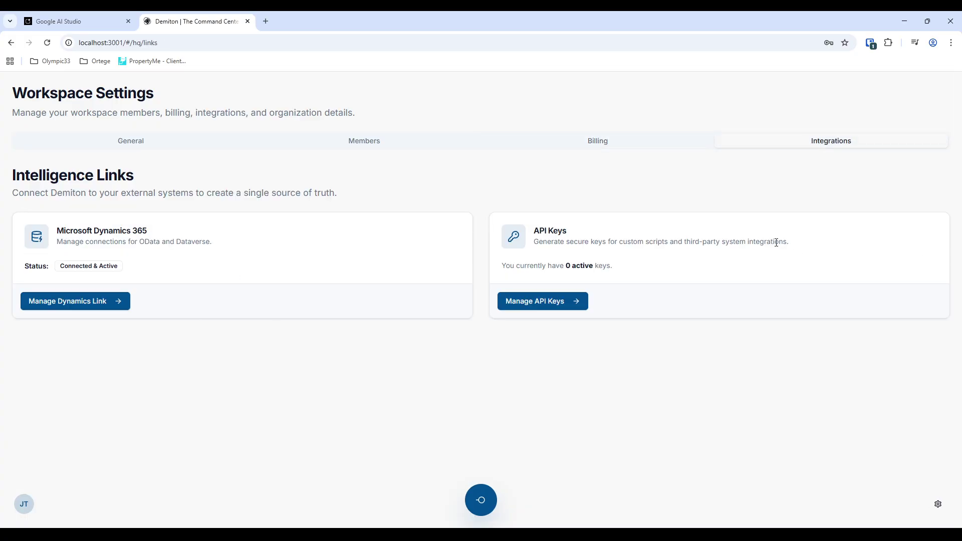
- Open API Key Management and inspect the failing 404 api-key request in DevTools Network
click(553, 303)
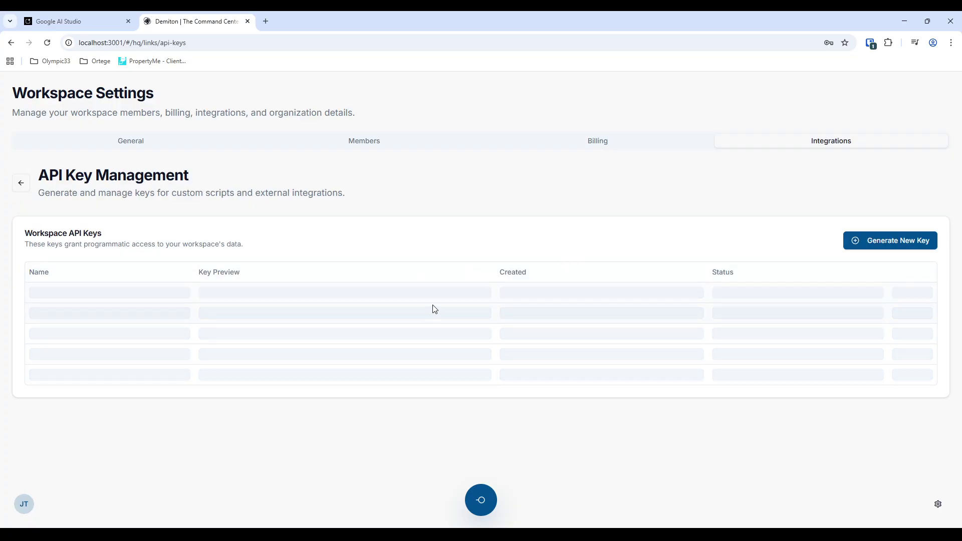
key(F12)
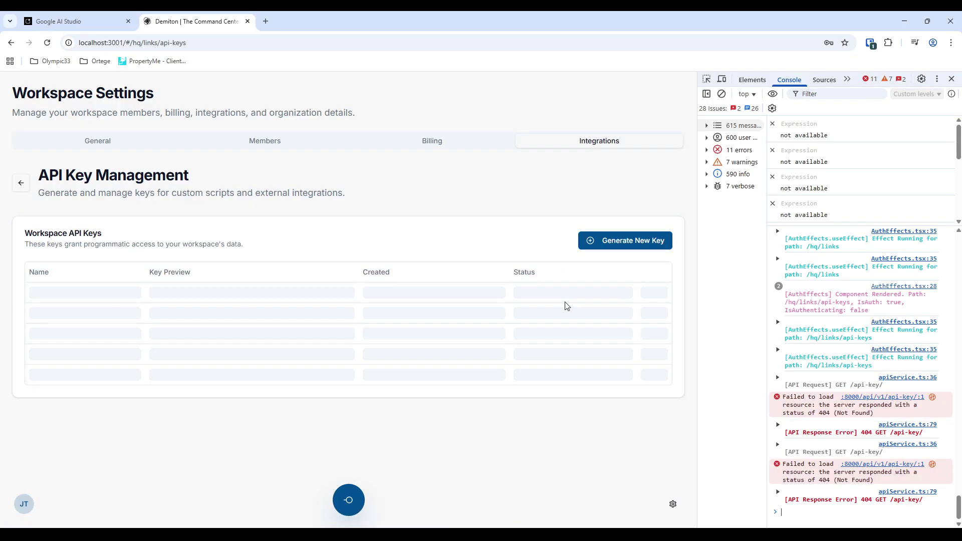
click(847, 80)
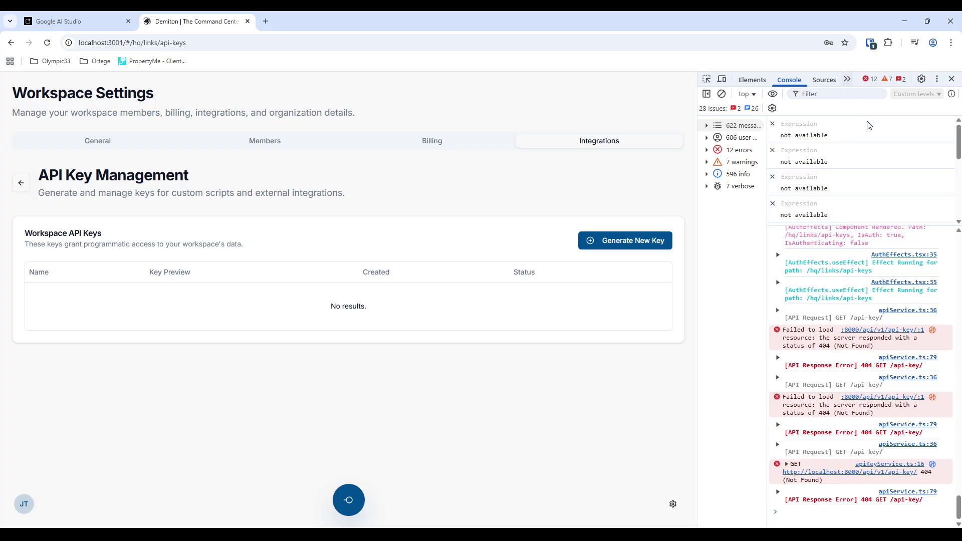
click(877, 110)
click(725, 224)
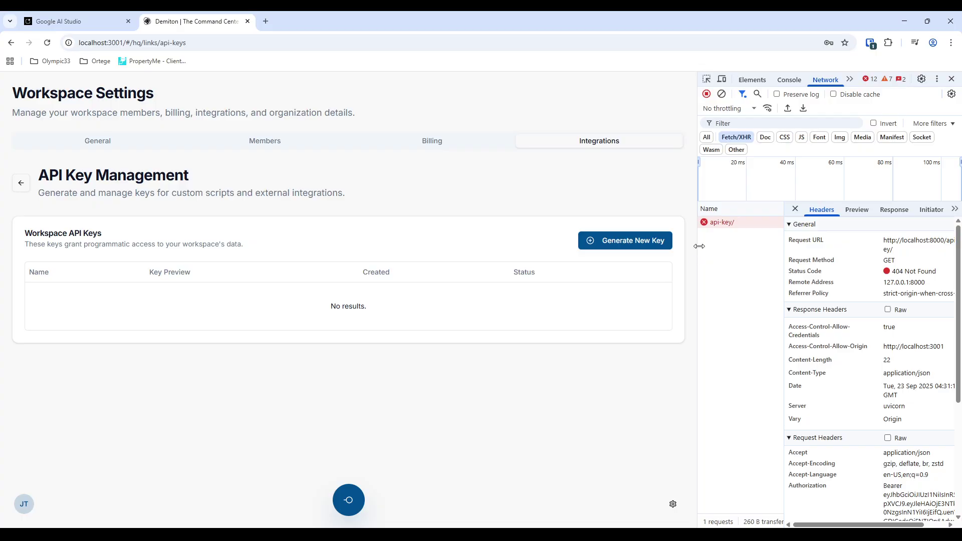
drag(697, 249, 682, 249)
- Open and dismiss the Generate New Key form, then return to Intelligence Links
click(626, 241)
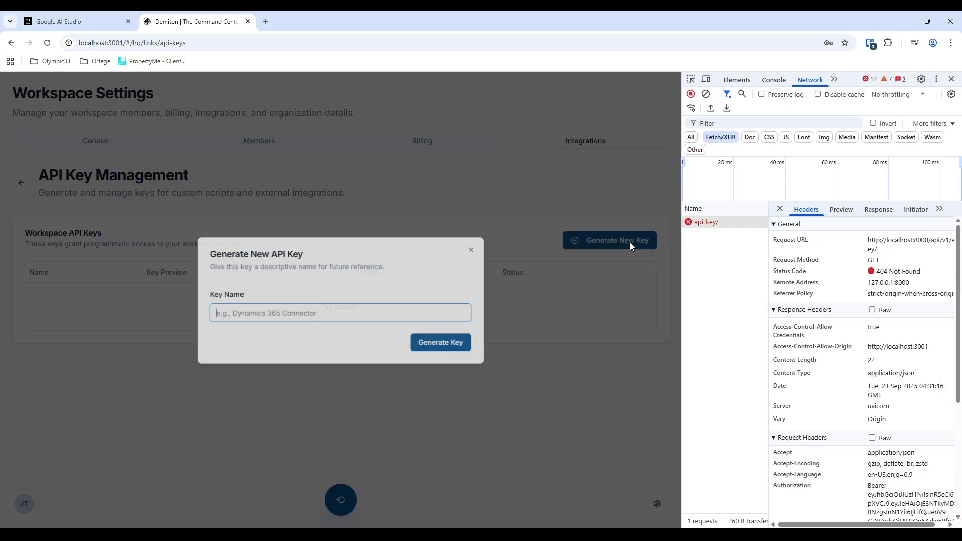
click(472, 249)
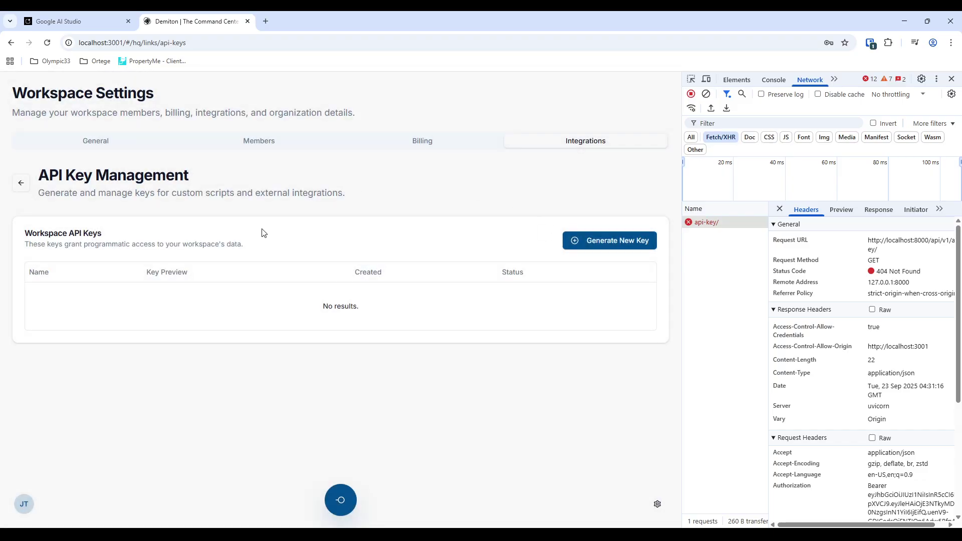
click(21, 183)
- Close DevTools and open the Microsoft Dynamics 365 link's connection settings
click(951, 78)
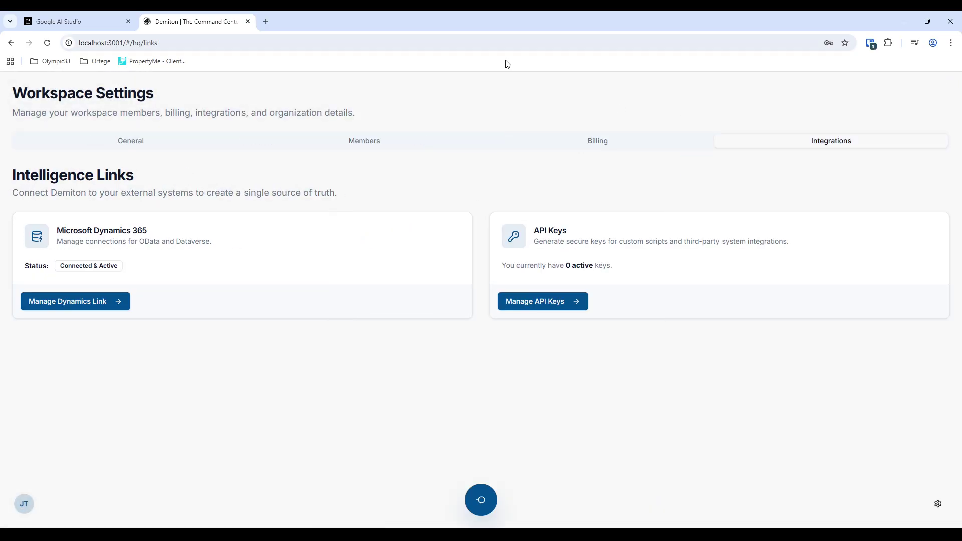
click(31, 301)
scroll(577, 366, down, 1)
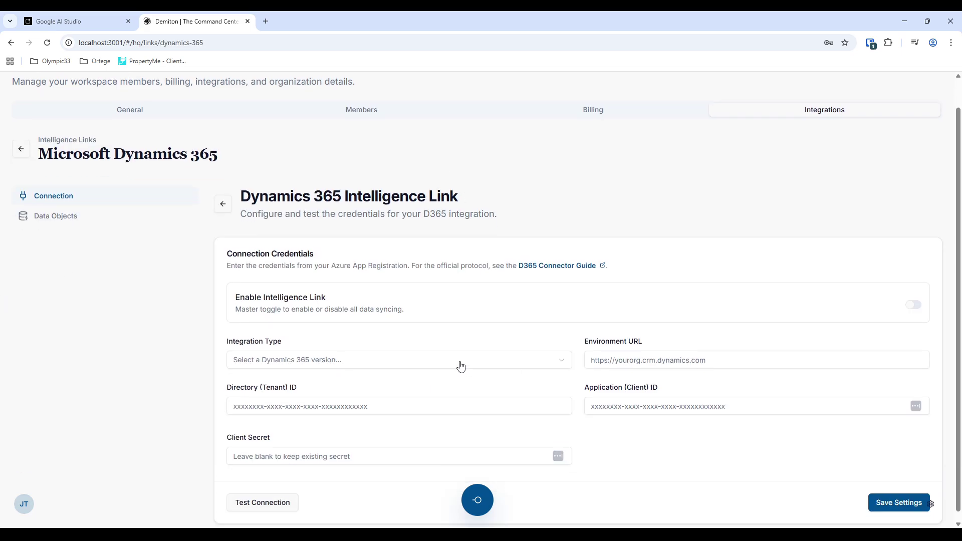
scroll(854, 471, down, 1)
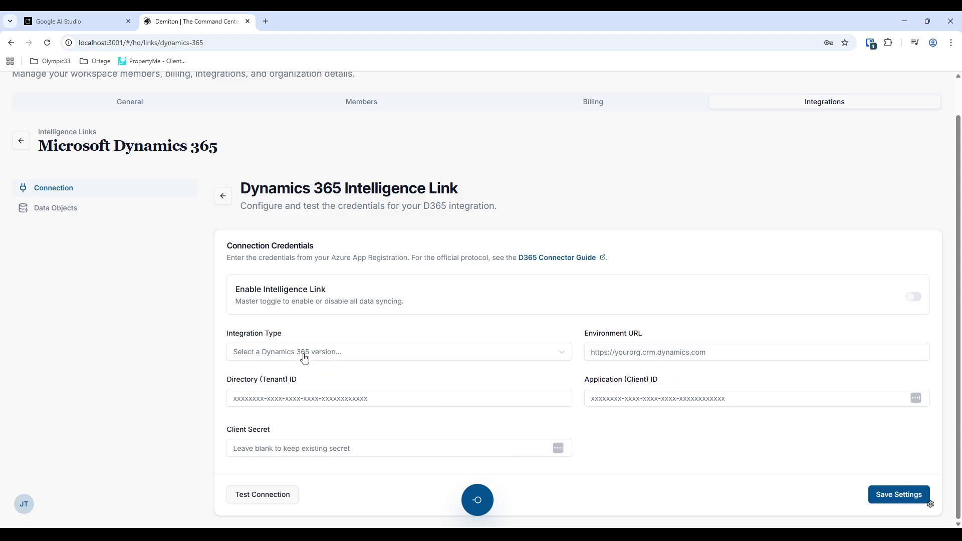
- Review the Environment URL, Application ID and Directory ID fields, then show the Data Objects mappings
click(662, 351)
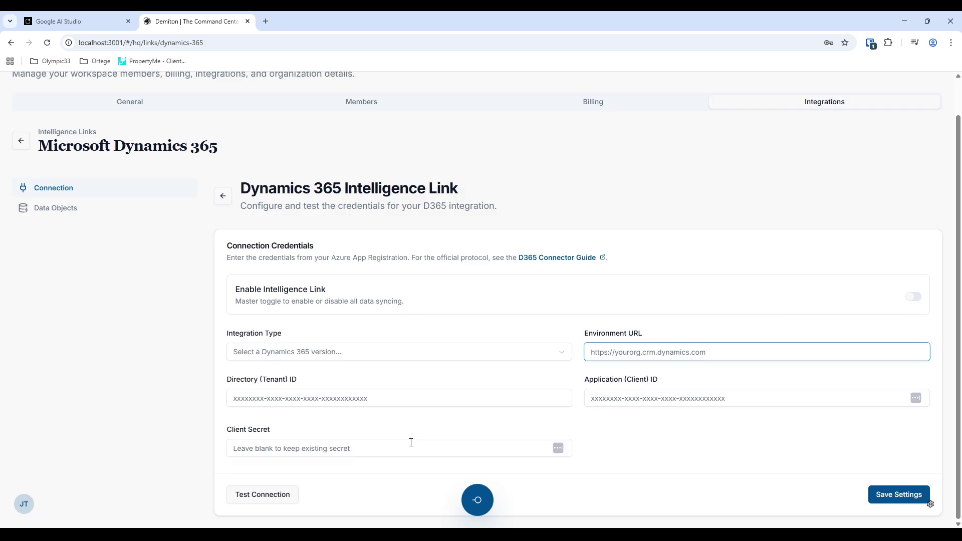
click(623, 398)
click(323, 398)
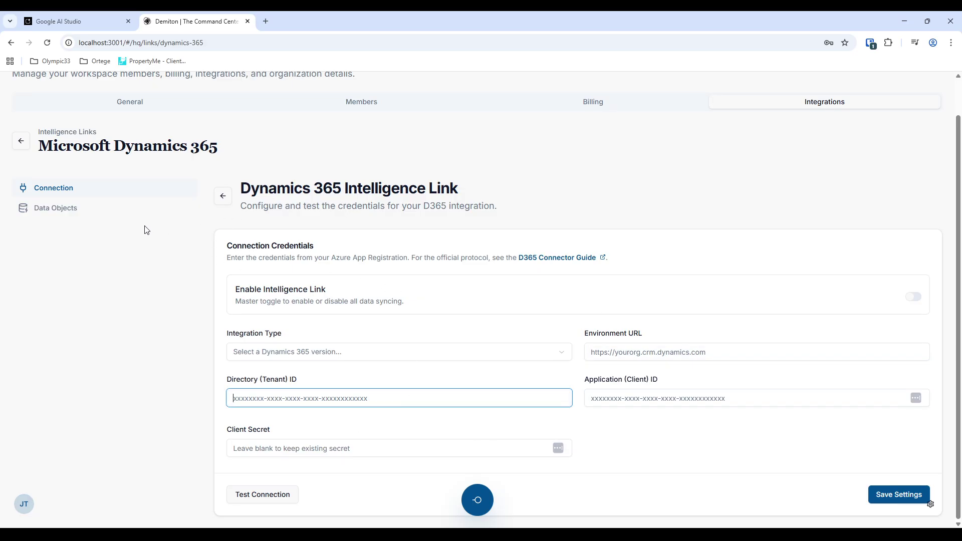
click(65, 208)
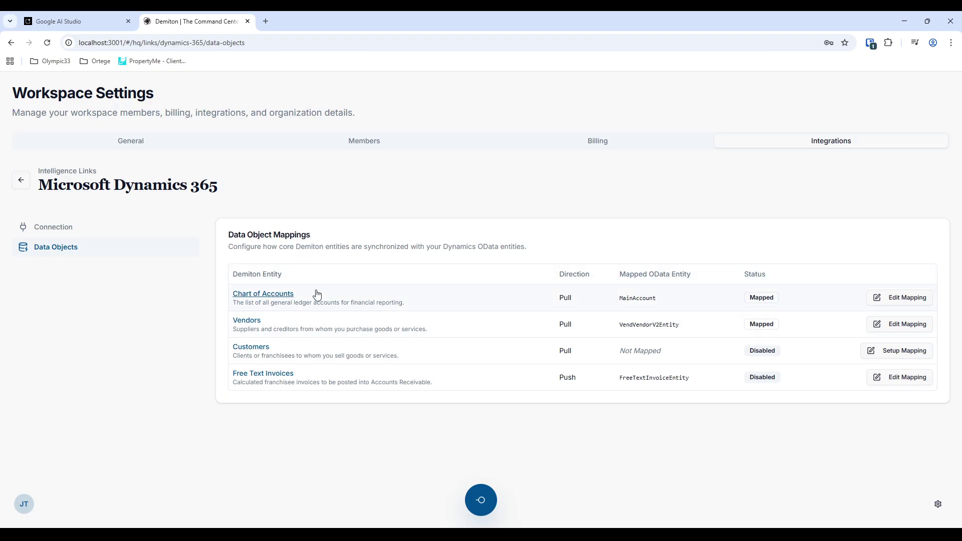
- Open the Chart of Accounts mapping to MainAccount and highlight its Enable Sync explanation
click(289, 296)
scroll(901, 340, down, 2)
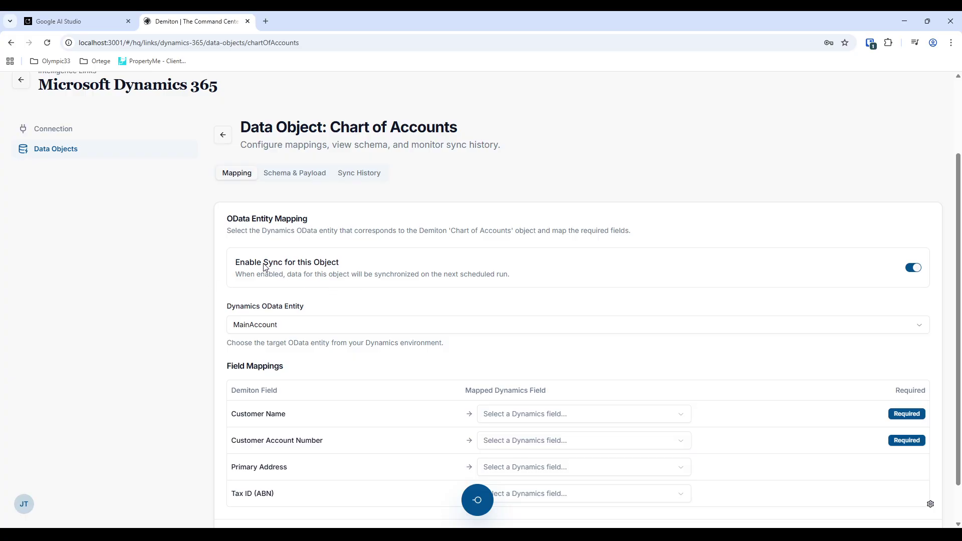
drag(264, 267, 371, 269)
click(365, 286)
drag(232, 277, 525, 280)
click(561, 279)
scroll(551, 300, up, 3)
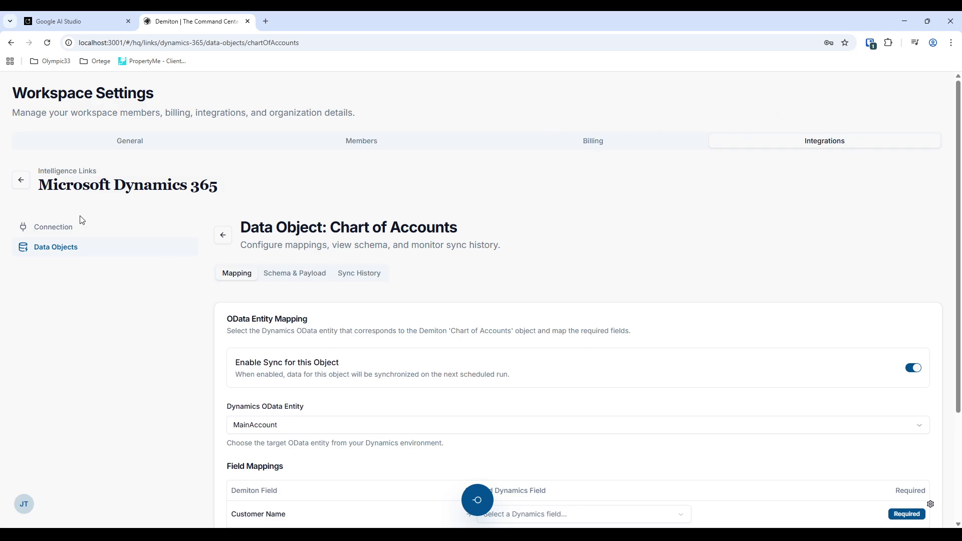
- Go through the Dynamics 365 Environment URL, Tenant ID, Client ID and Client Secret fields
click(73, 230)
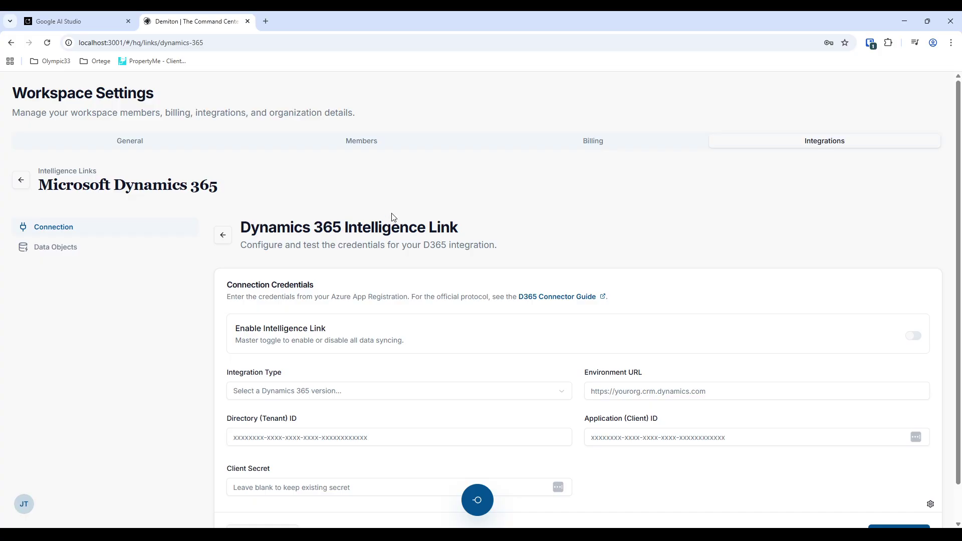
scroll(541, 228, down, 1)
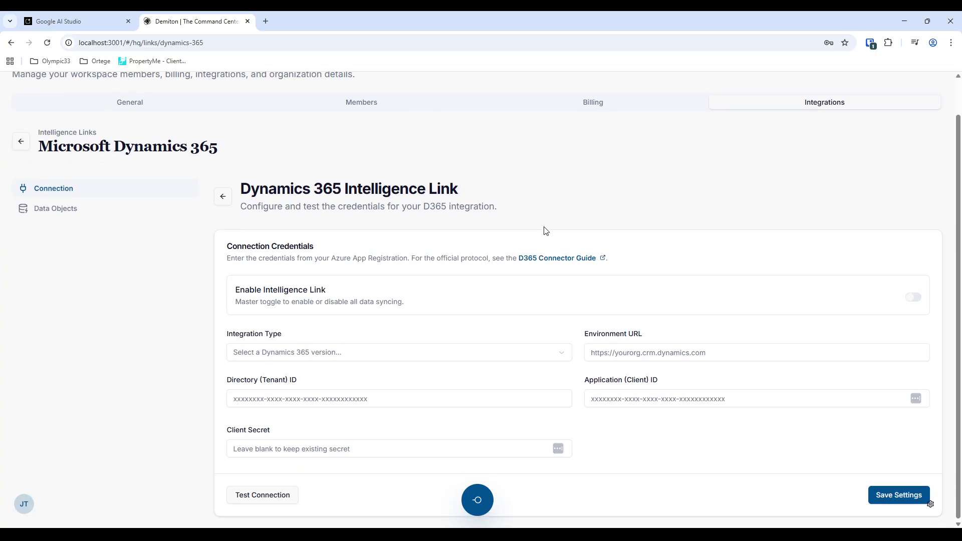
scroll(451, 211, up, 1)
scroll(376, 184, down, 1)
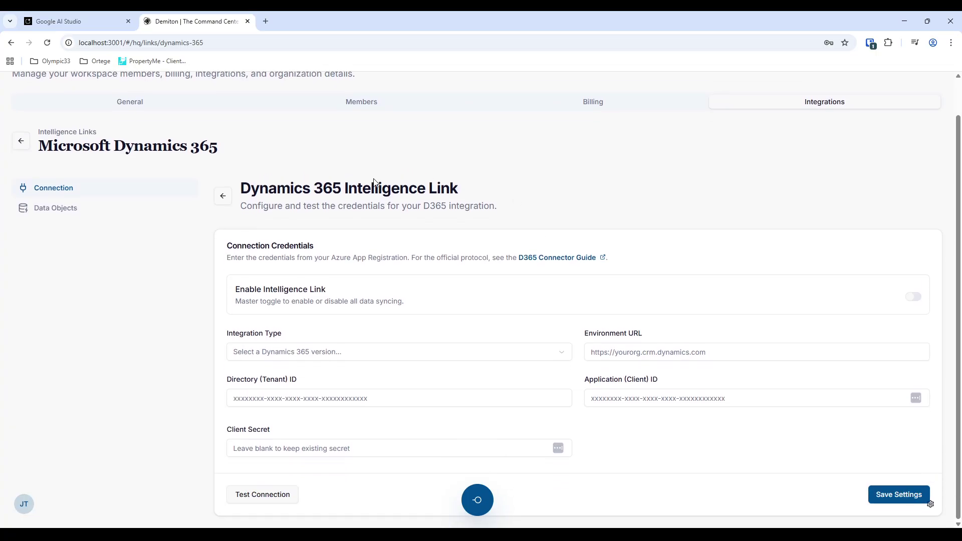
click(705, 356)
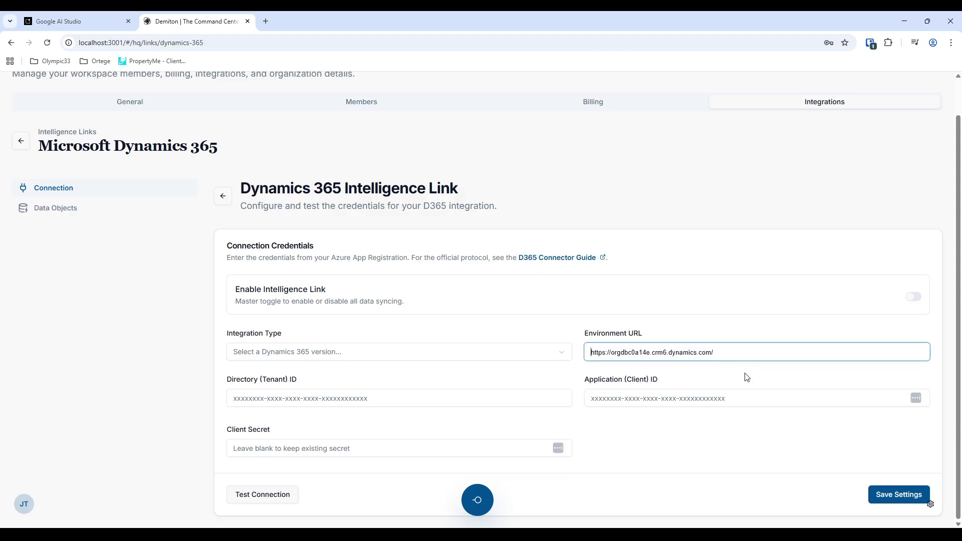
click(620, 405)
click(561, 399)
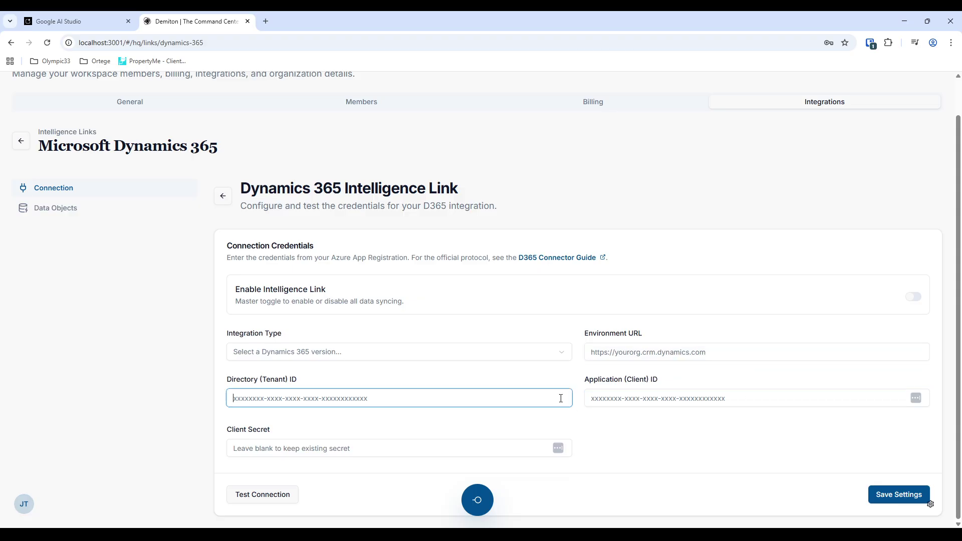
click(626, 401)
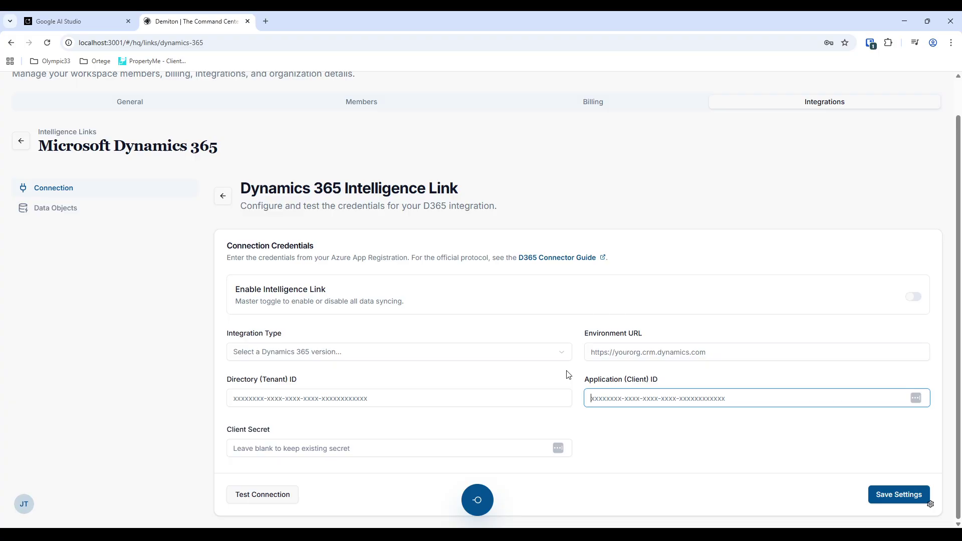
click(413, 450)
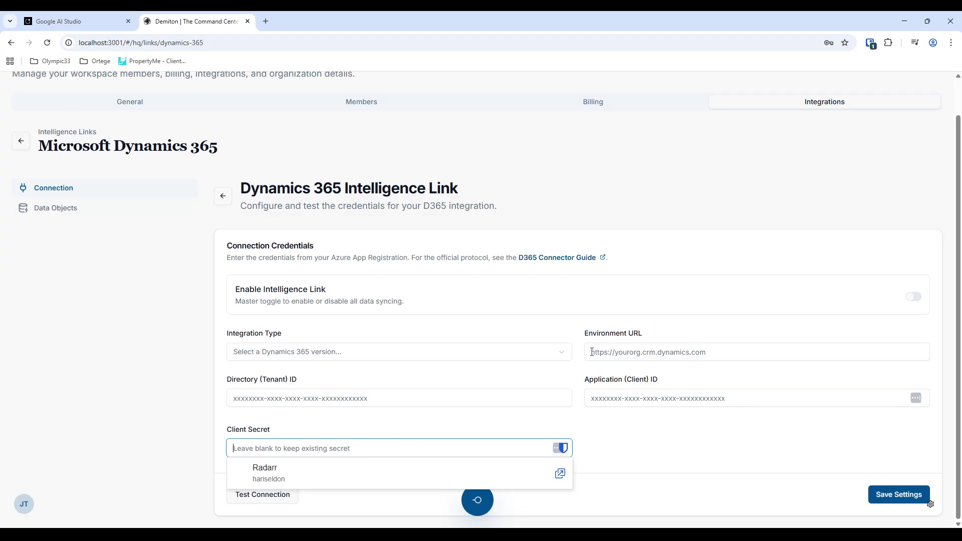
click(574, 330)
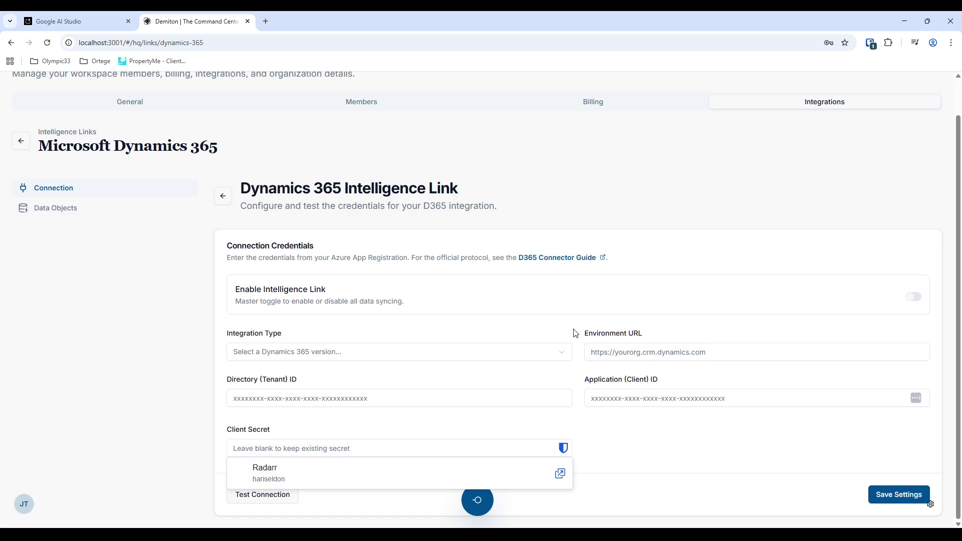
- Check the Data Objects list, recheck the credential fields, then return to Intelligence Links
click(122, 215)
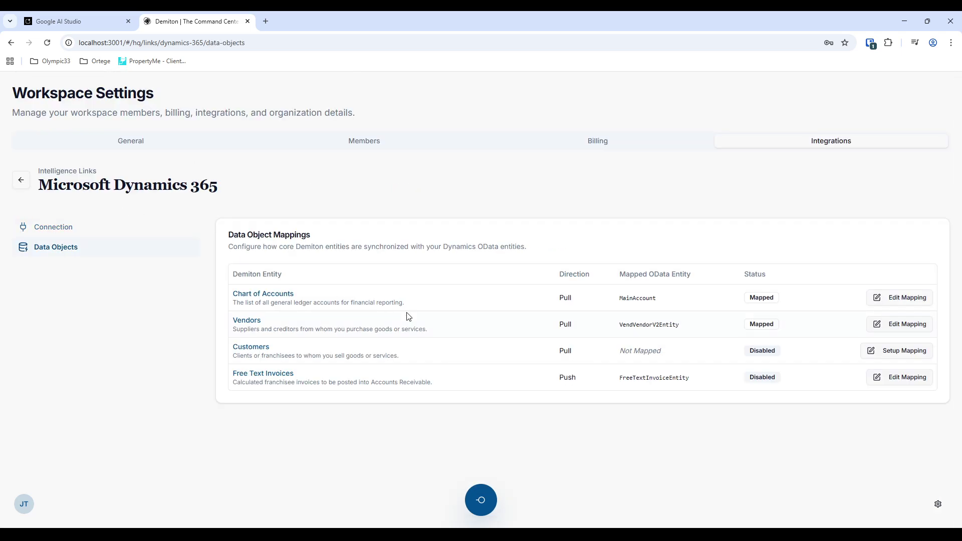
click(84, 229)
scroll(450, 388, down, 1)
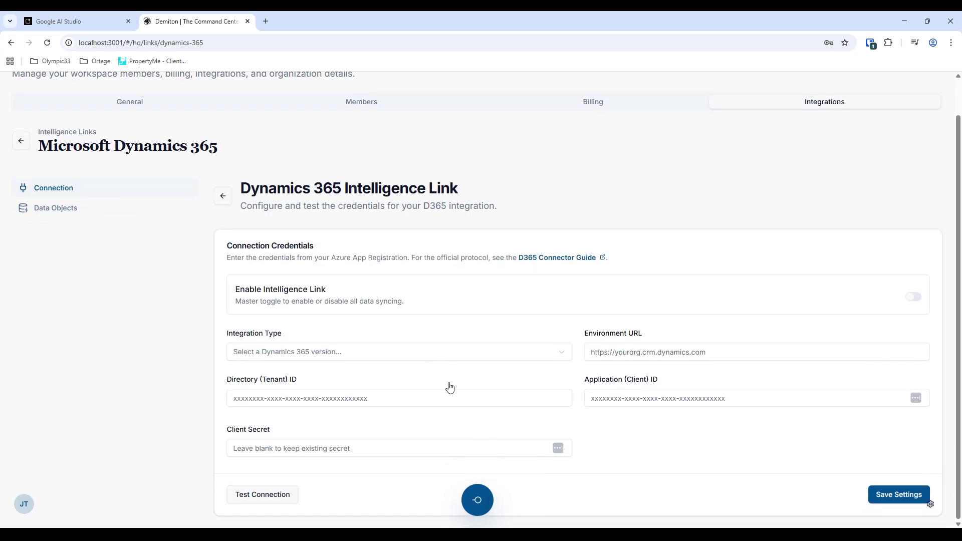
click(627, 351)
click(335, 393)
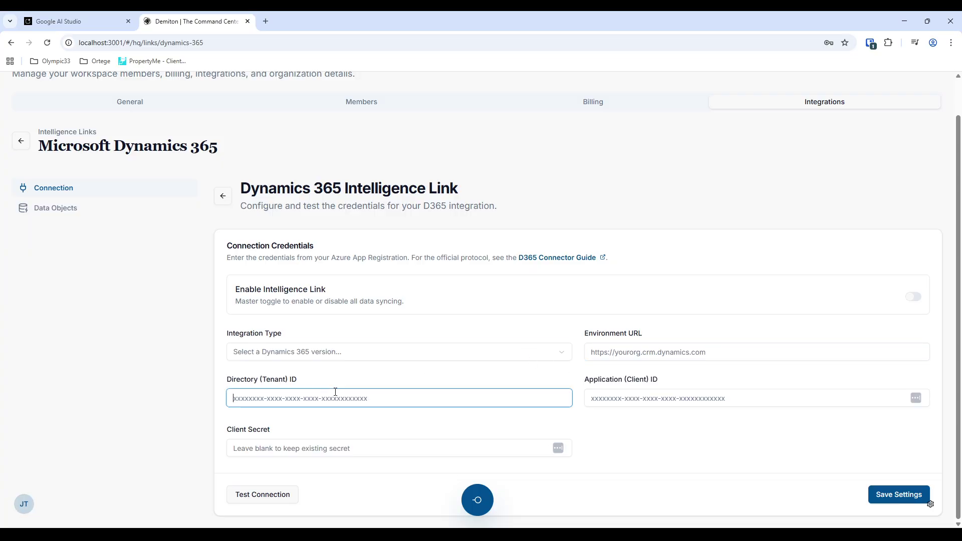
click(651, 394)
click(421, 449)
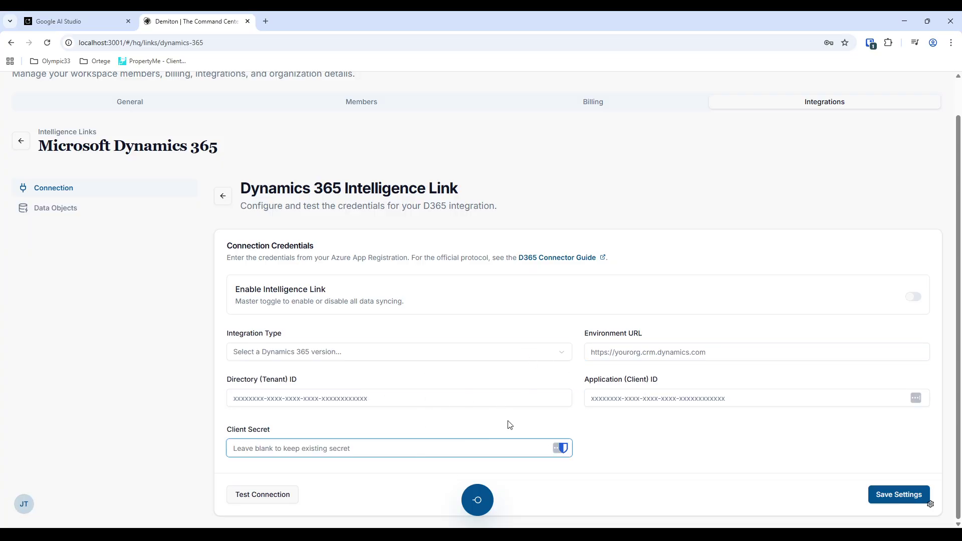
scroll(591, 256, up, 1)
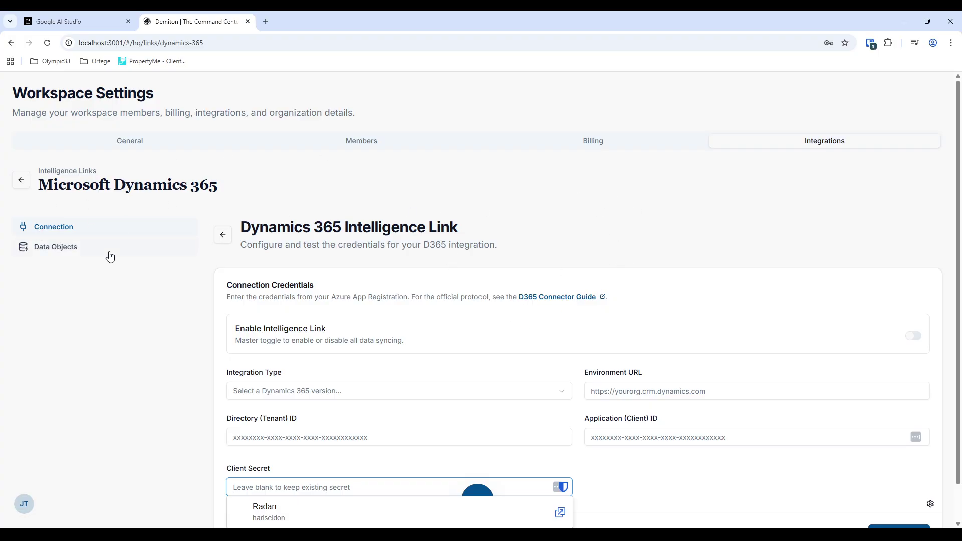
click(36, 248)
click(21, 180)
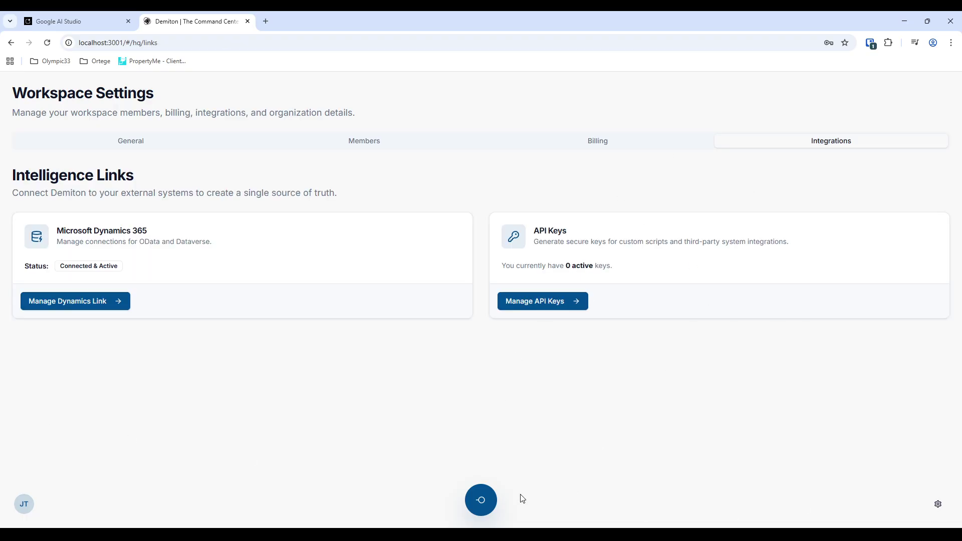
- Open Work Orders from the radial menu and view work order WO-00009's details
click(481, 500)
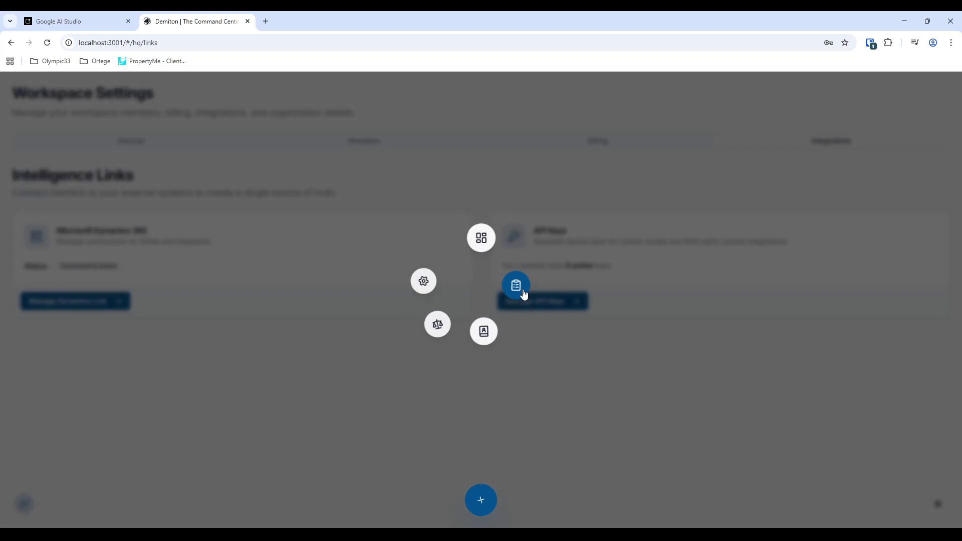
click(521, 291)
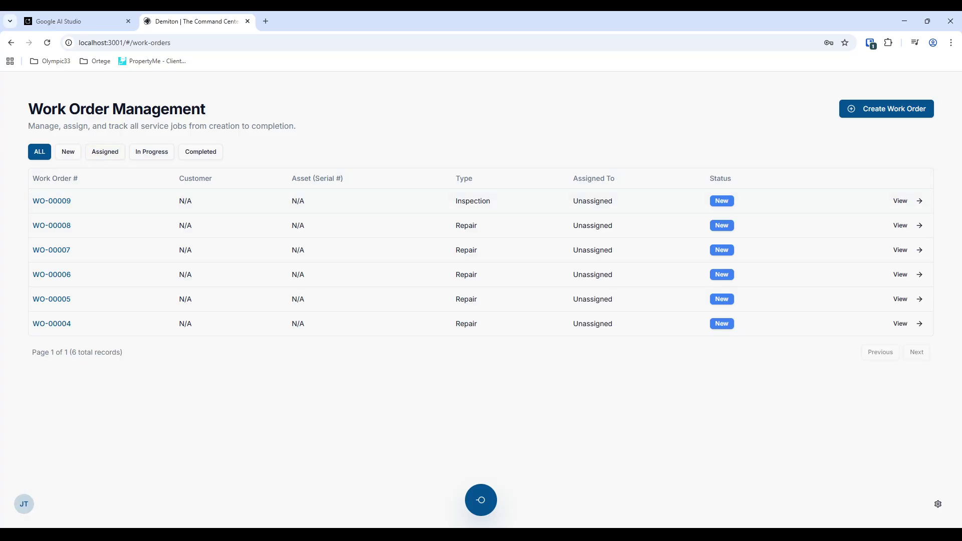
click(922, 203)
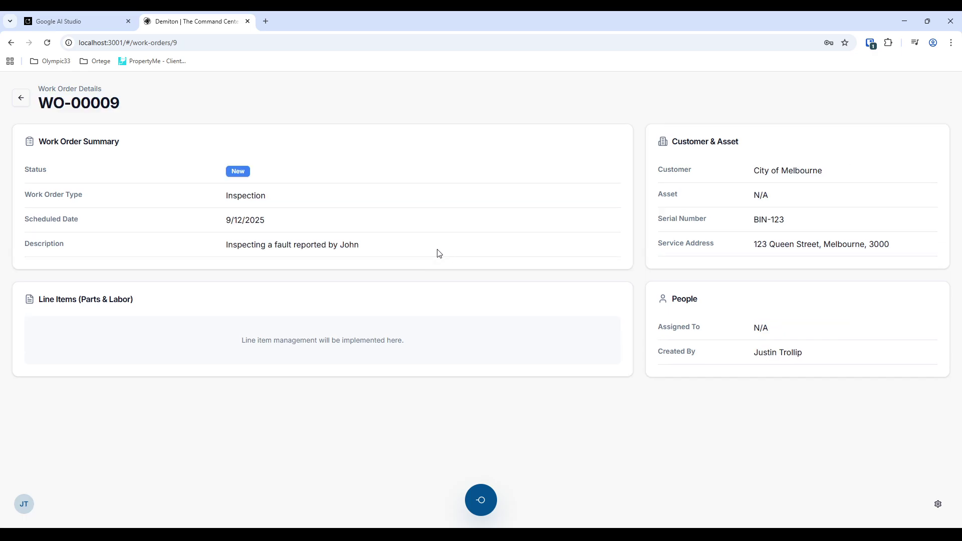
click(20, 98)
- Inspect the new work order form's Customer, Asset and Type dropdowns, leaving without saving
click(873, 115)
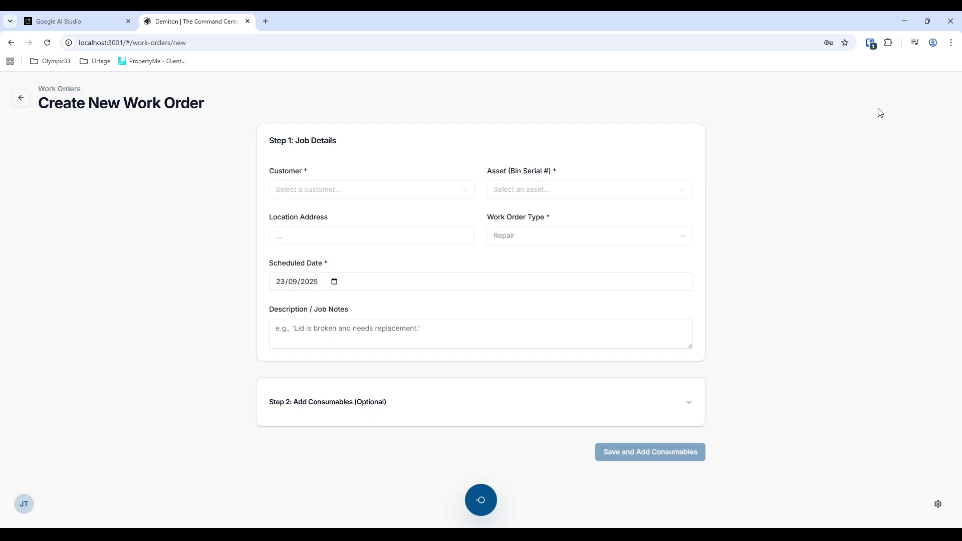
click(374, 195)
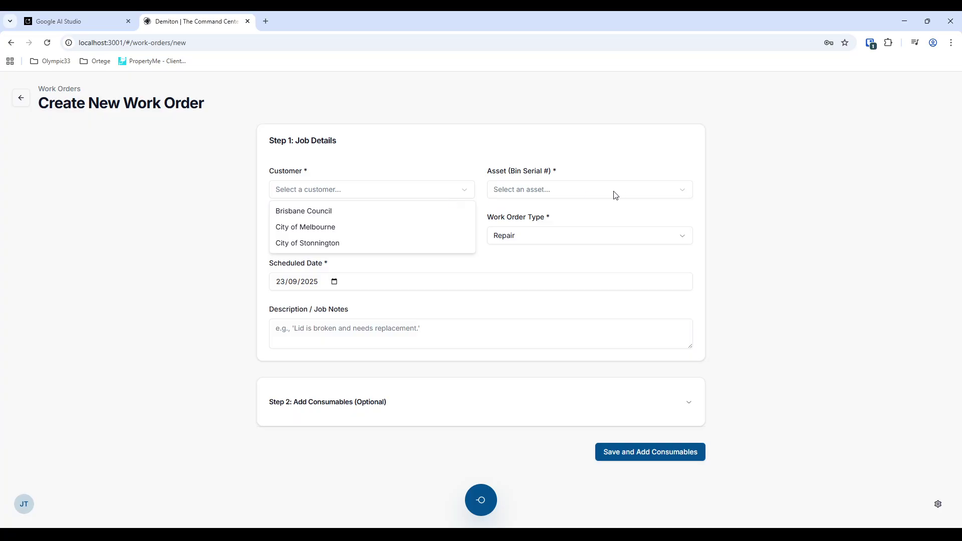
click(573, 193)
drag(487, 174, 560, 173)
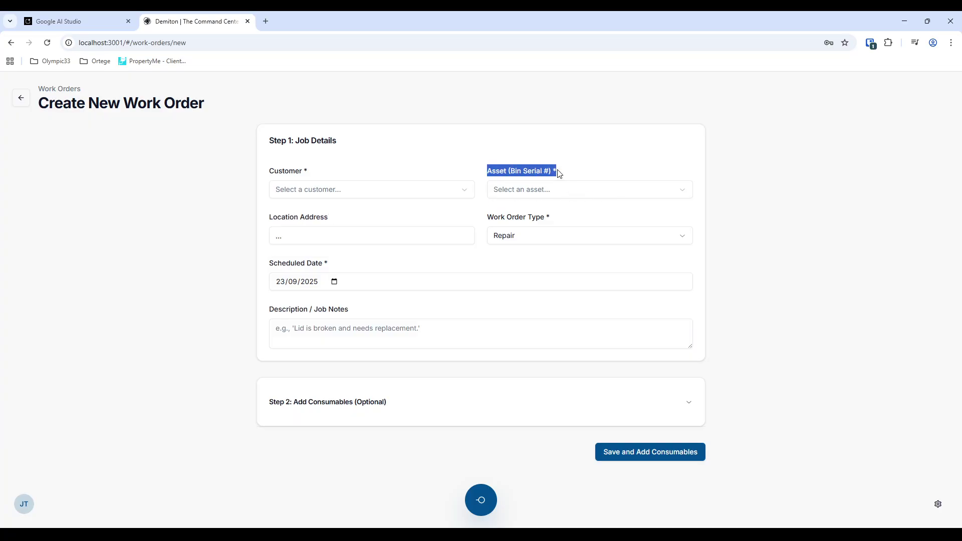
click(493, 172)
click(501, 172)
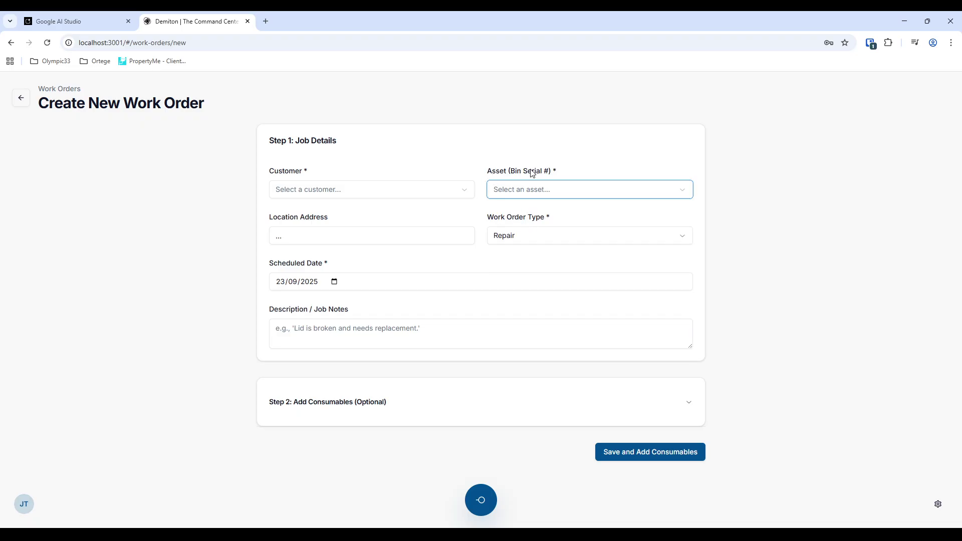
click(512, 195)
click(842, 235)
click(534, 237)
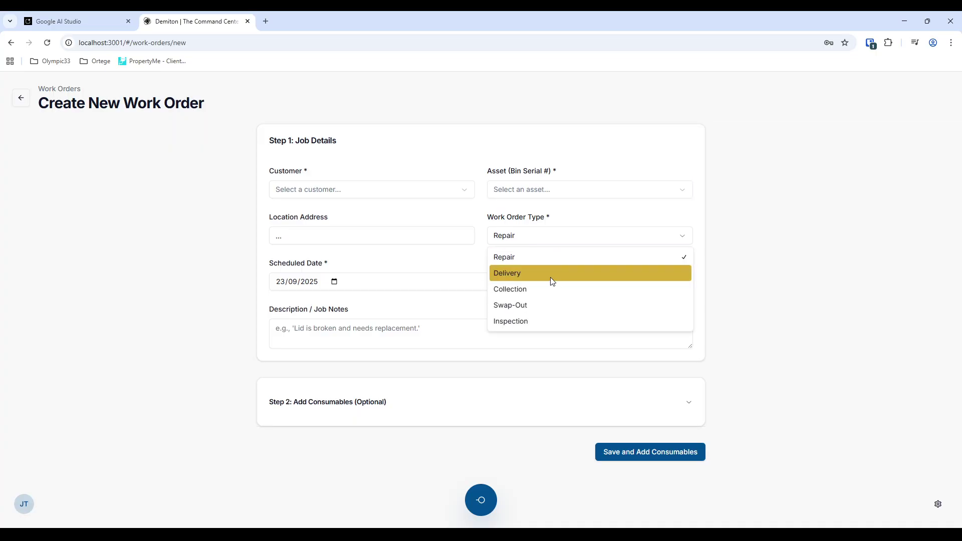
click(771, 259)
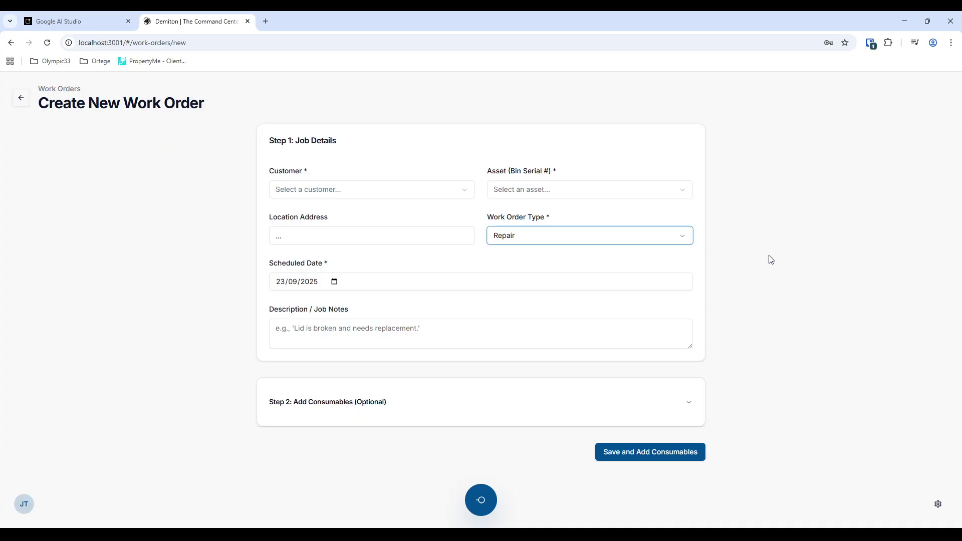
click(370, 407)
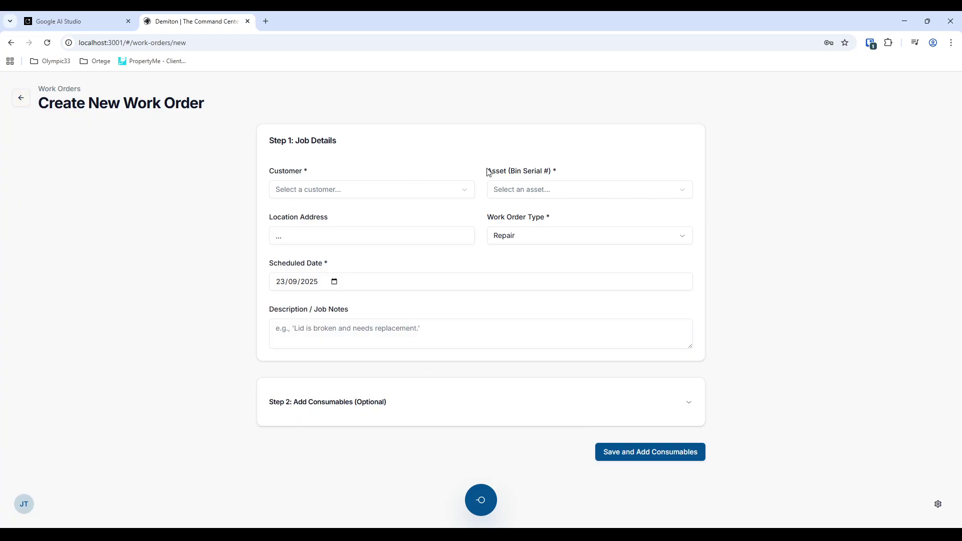
drag(488, 174, 544, 174)
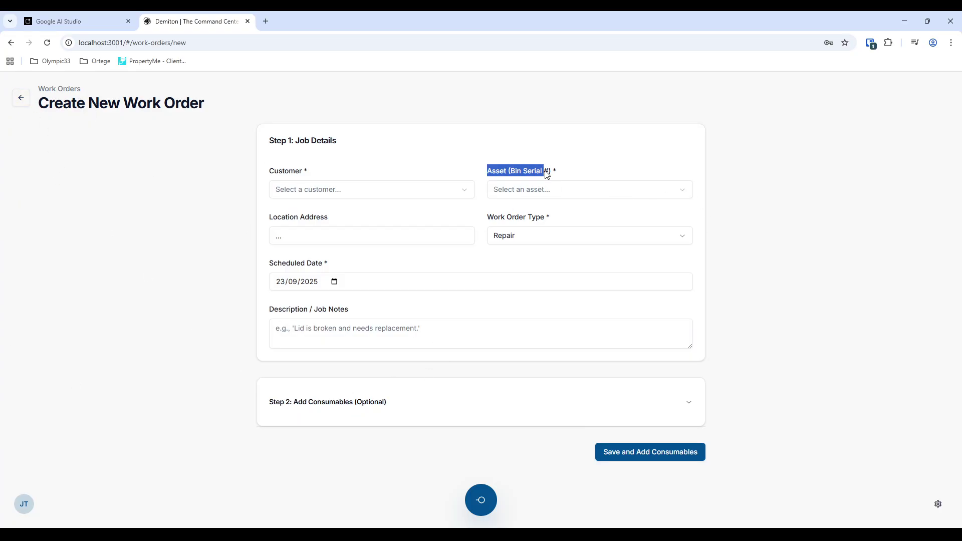
click(18, 104)
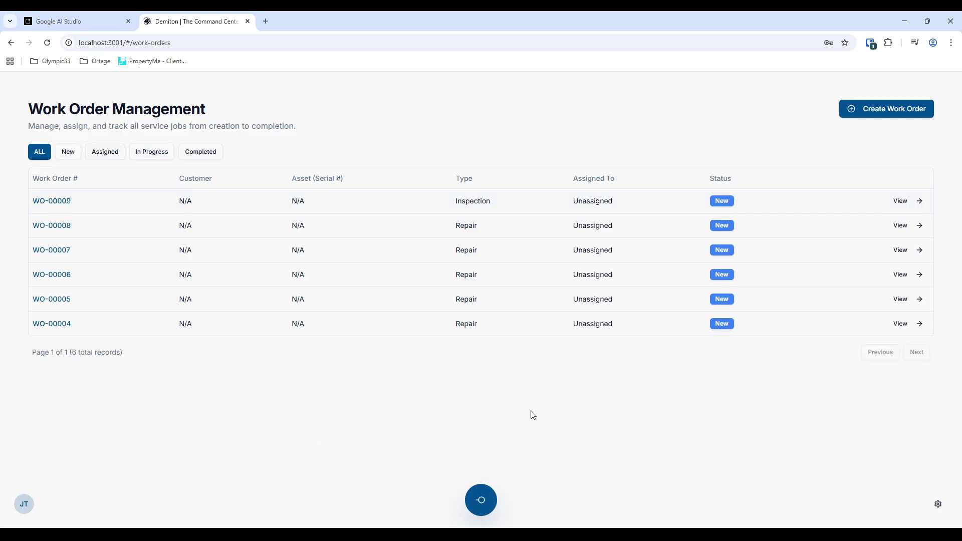
- Open Brisbane Council in the Register Room and view its Contracts section
click(481, 500)
click(483, 332)
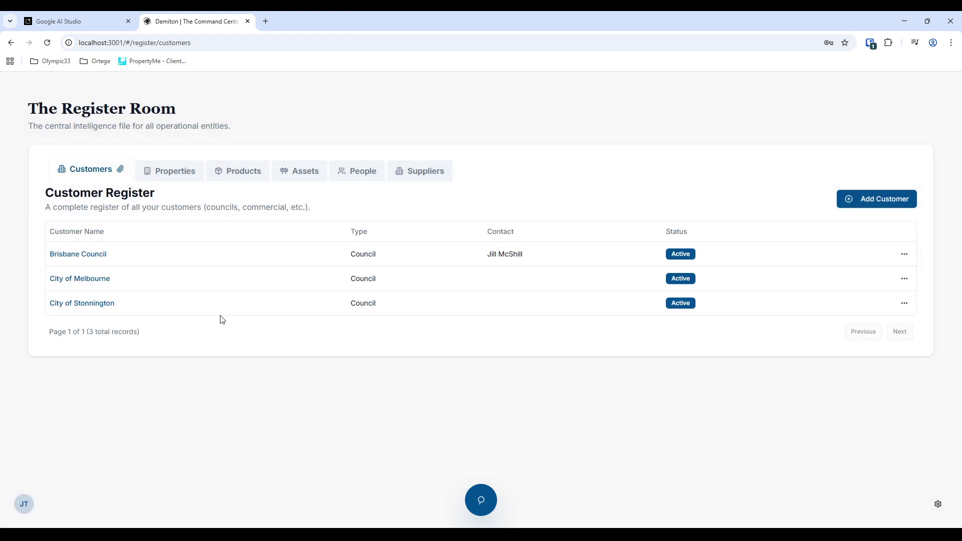
click(73, 258)
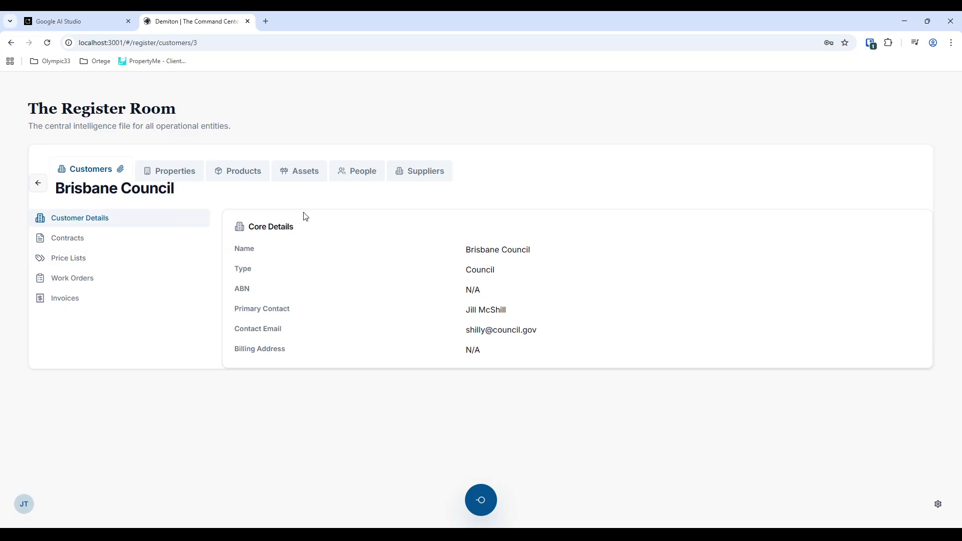
click(102, 242)
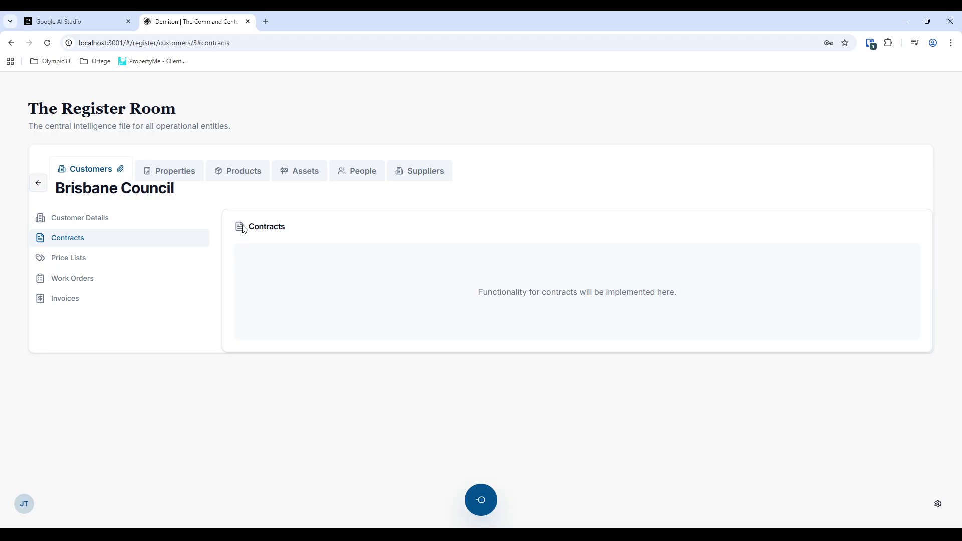
drag(245, 226, 409, 254)
click(461, 300)
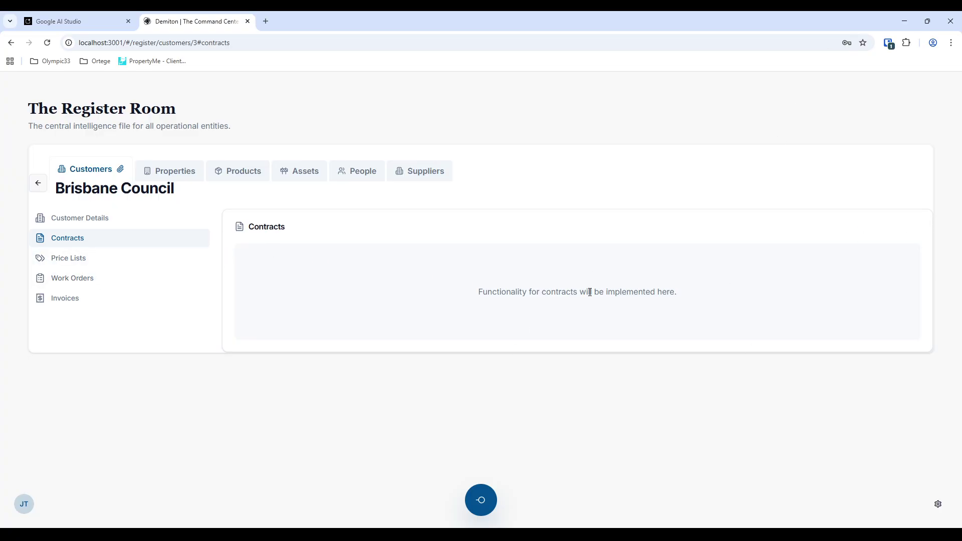
- Switch back and forth between Brisbane Council's Price Lists and Contracts sections
click(90, 263)
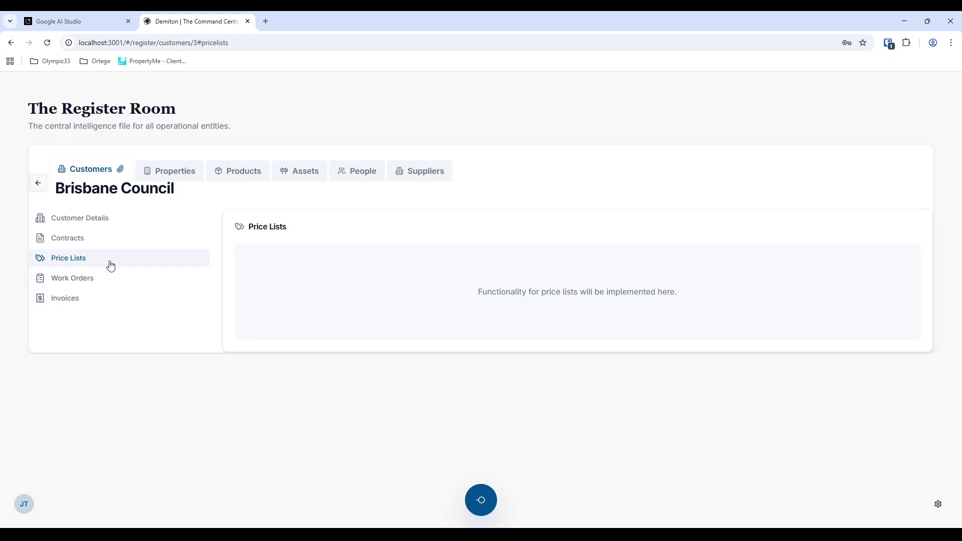
click(127, 243)
click(123, 258)
click(132, 245)
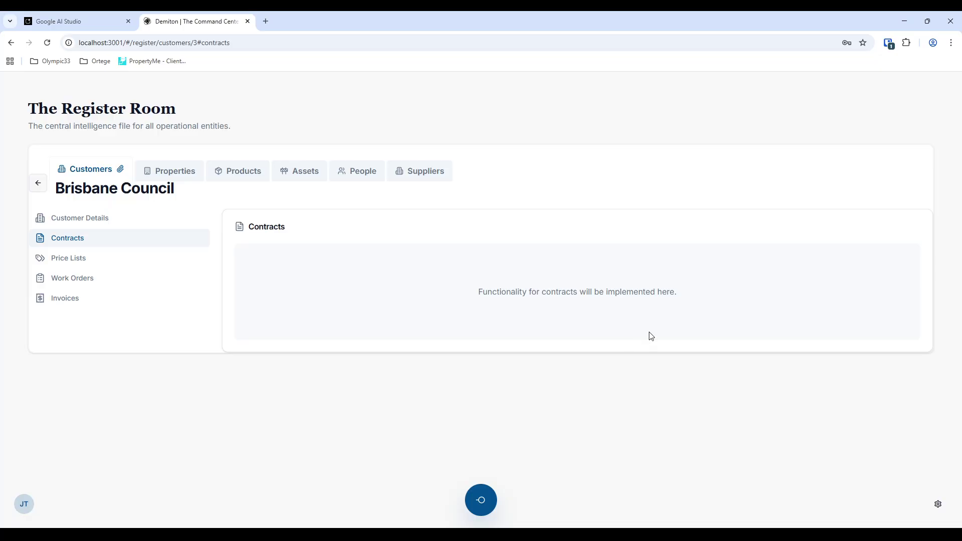
drag(246, 227, 284, 227)
click(299, 229)
click(289, 230)
double_click(288, 230)
click(359, 322)
- Review Brisbane Council's price lists, work orders and invoices, then open the Property Register
click(74, 258)
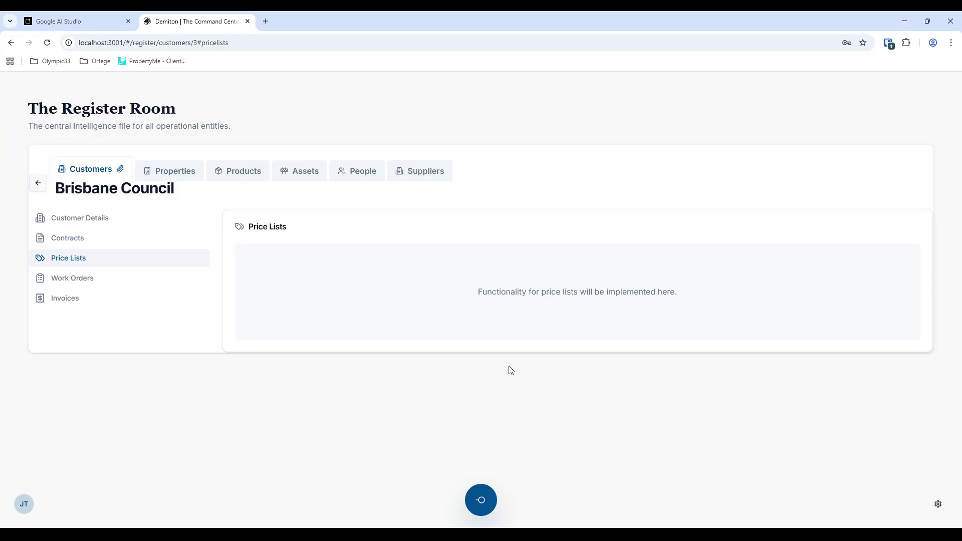
drag(247, 231, 318, 243)
click(81, 278)
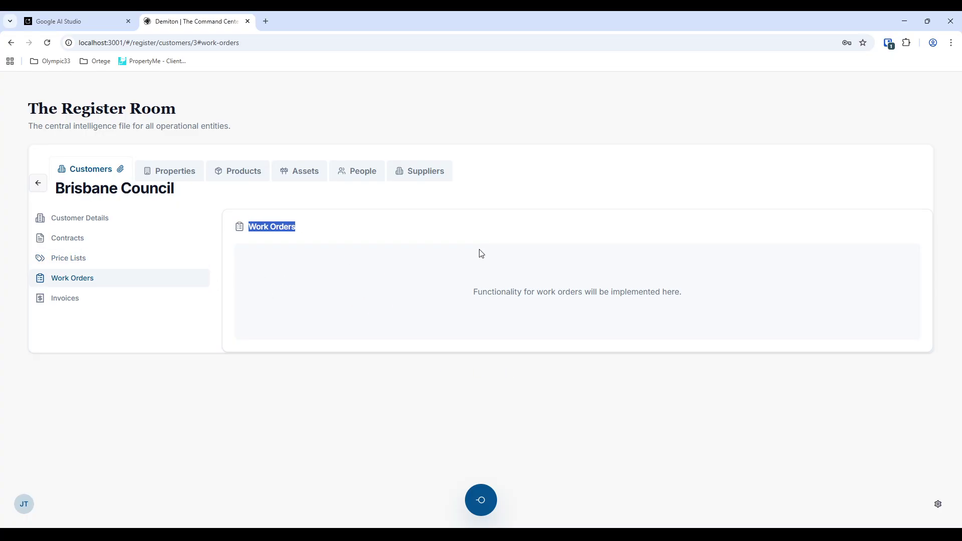
click(318, 241)
click(484, 497)
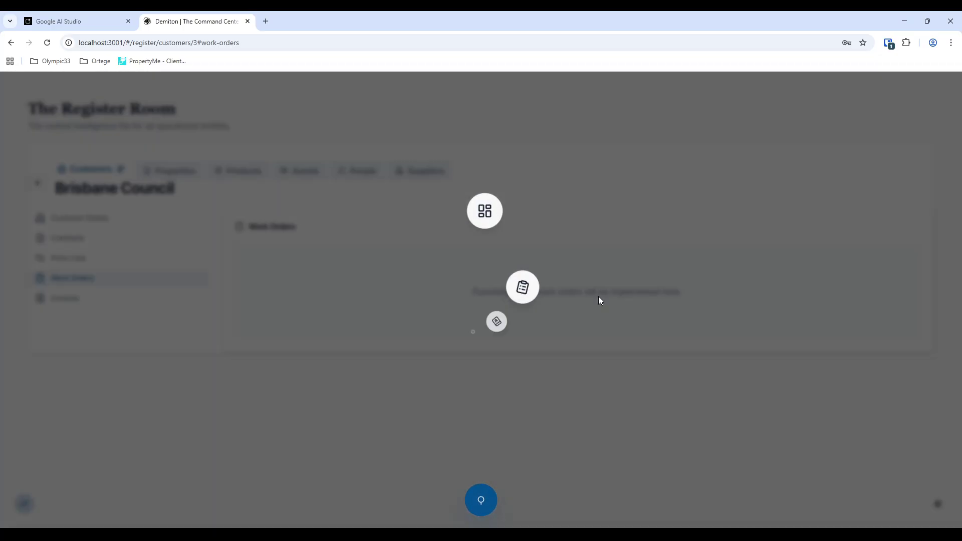
click(368, 458)
drag(247, 226, 747, 305)
click(78, 298)
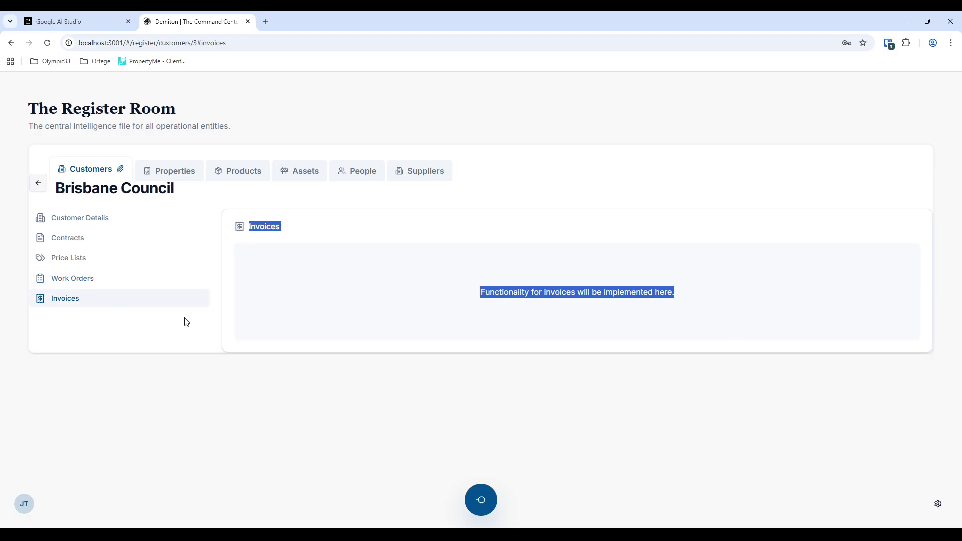
click(498, 288)
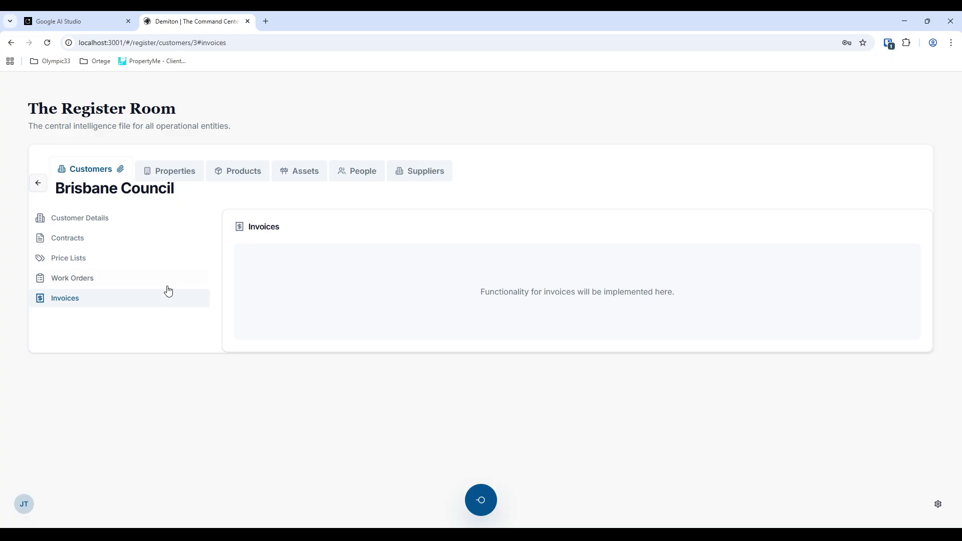
click(172, 171)
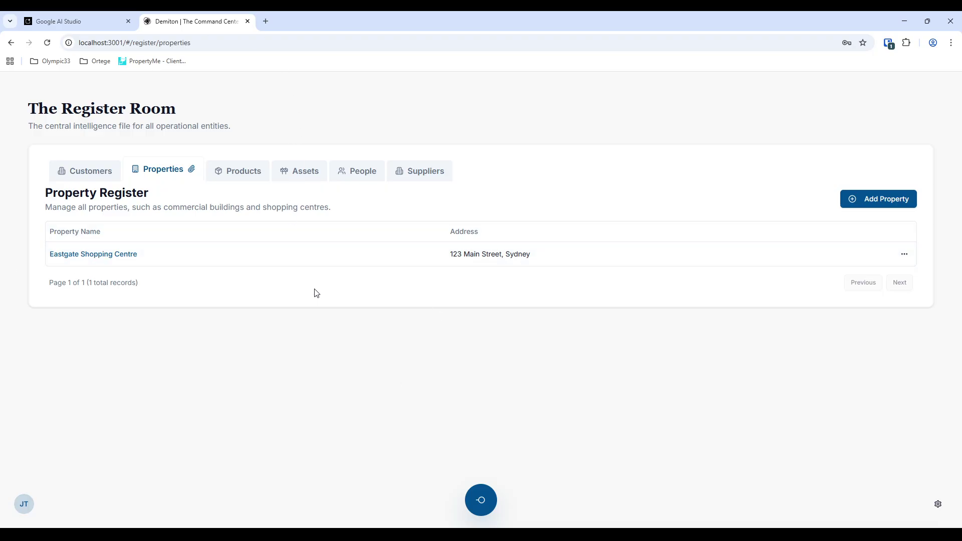
- Load the localhost API docs page in a new browser tab
click(264, 22)
text(localhost:3001)
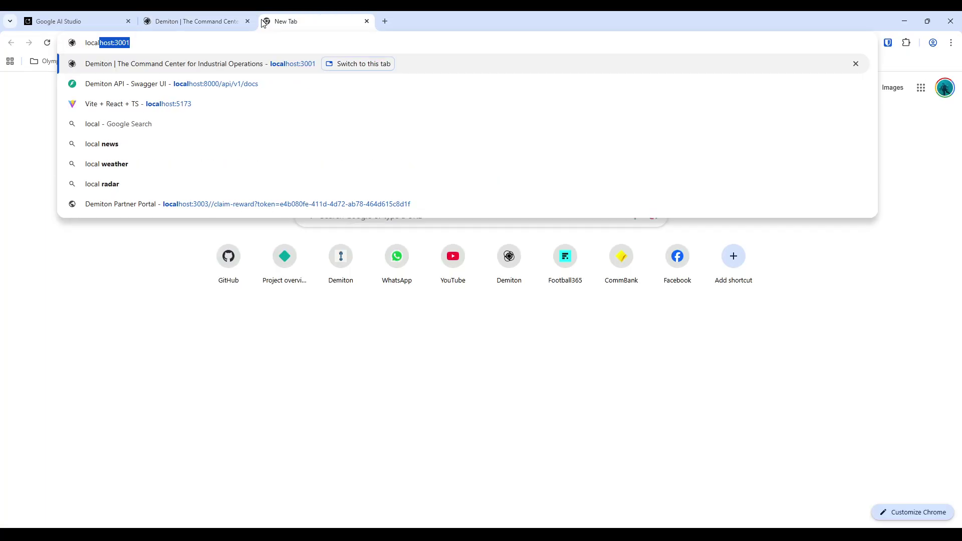
key(Return)
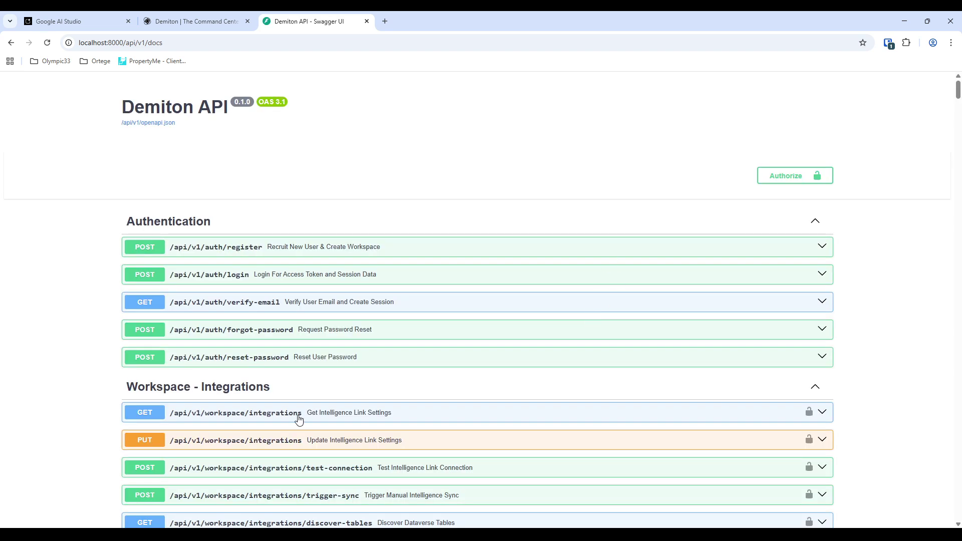
- Search the API docs for 'property' to find Property & Leases, then return to Demiton
key(ctrl+f)
text(p)
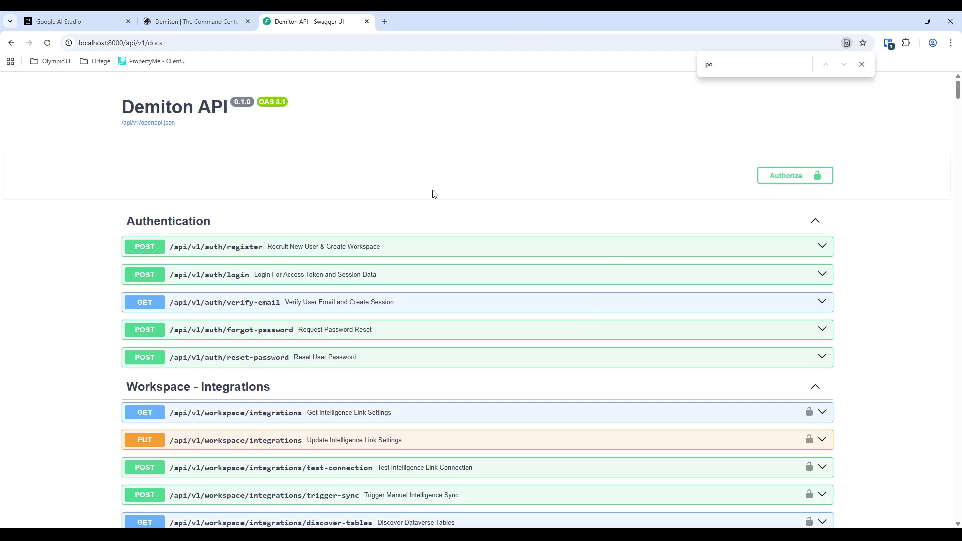
text(roperty)
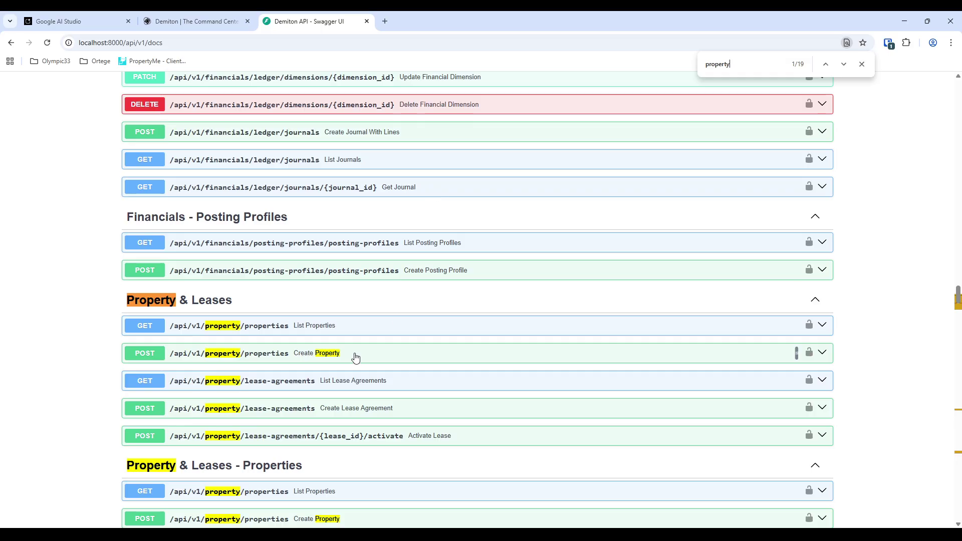
scroll(227, 244, down, 1)
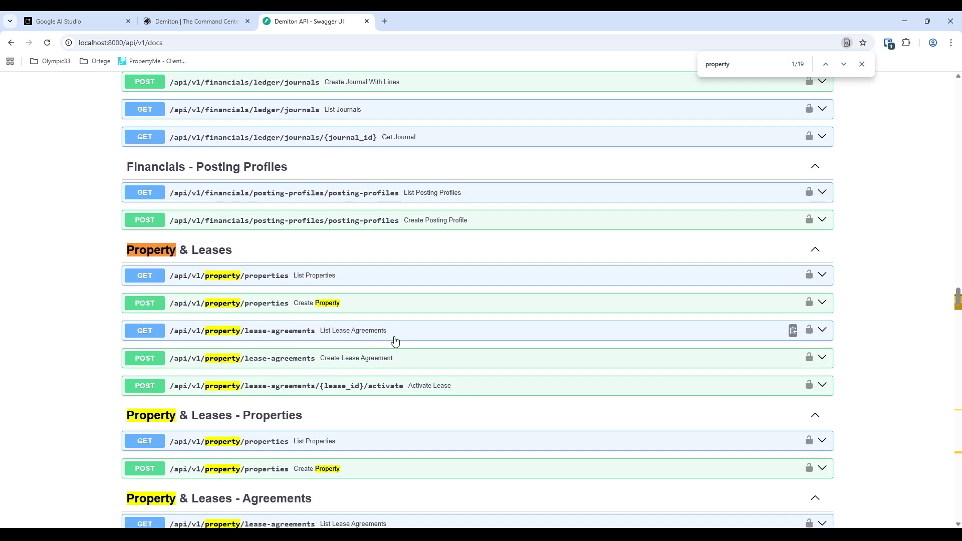
scroll(259, 242, down, 1)
scroll(259, 241, down, 2)
key(ctrl+Tab)
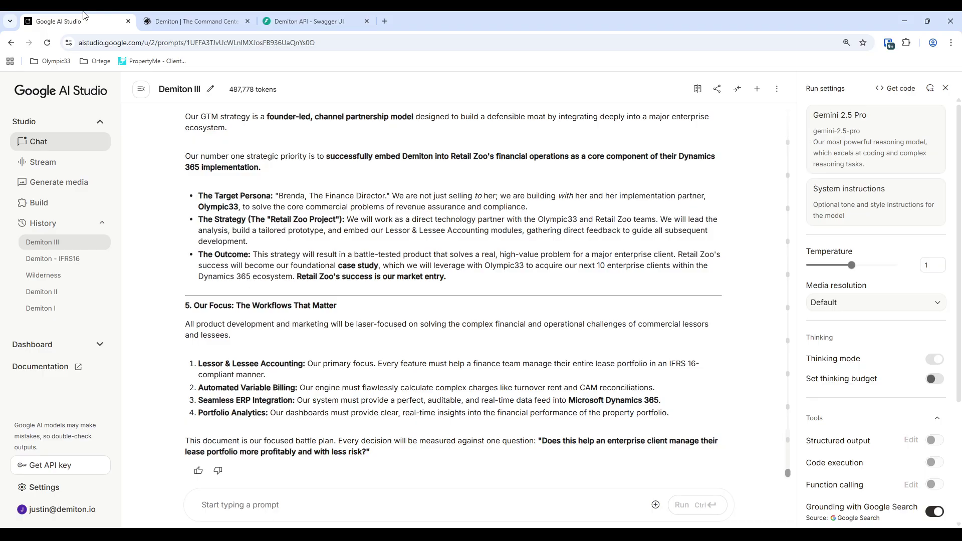
key(ctrl+Tab)
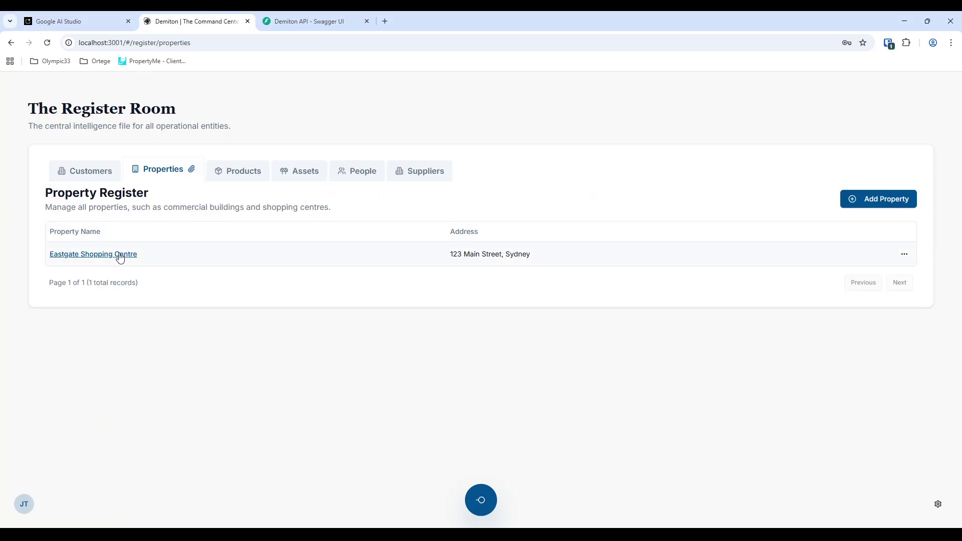
- Open the shopping centre property's lease agreements and view lease LEA-001's details
click(120, 257)
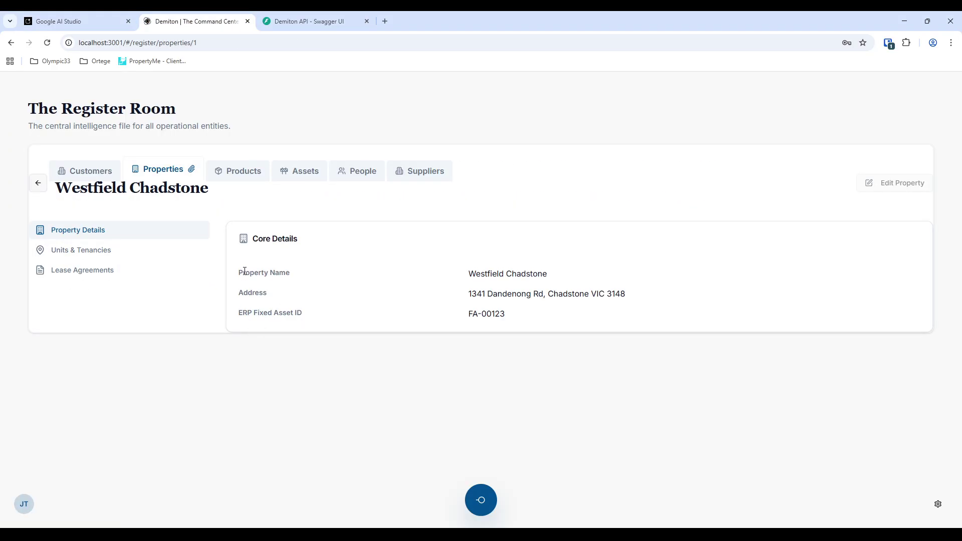
click(89, 251)
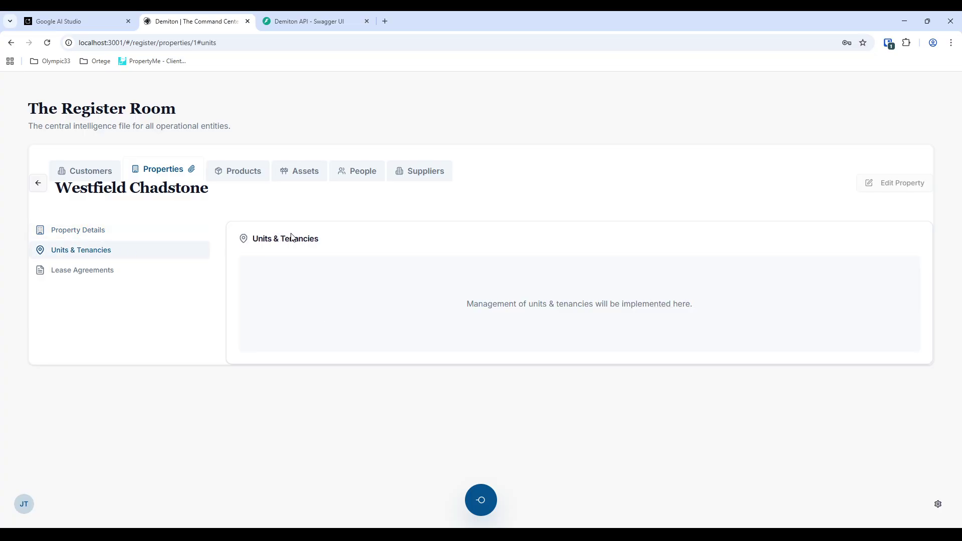
click(64, 272)
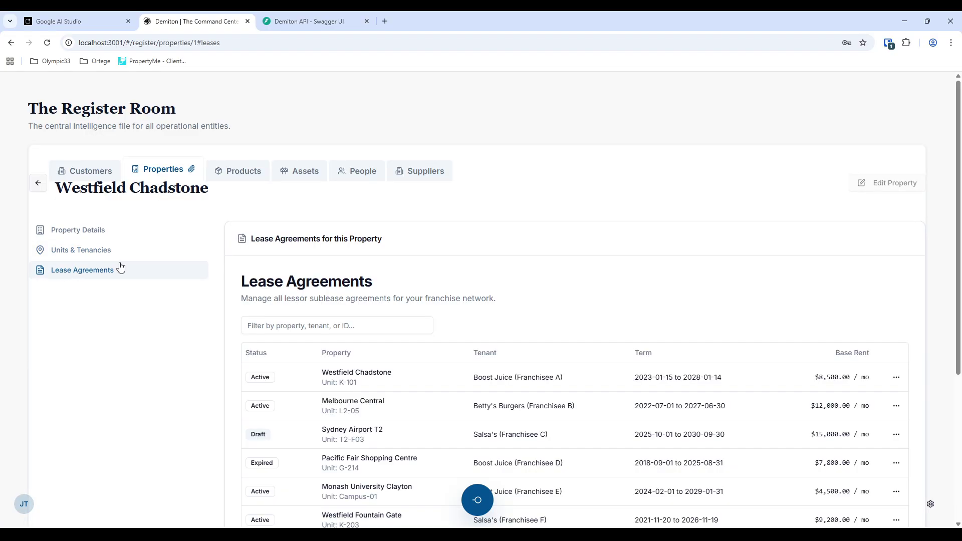
scroll(575, 387, down, 2)
scroll(575, 387, down, 3)
scroll(573, 415, up, 5)
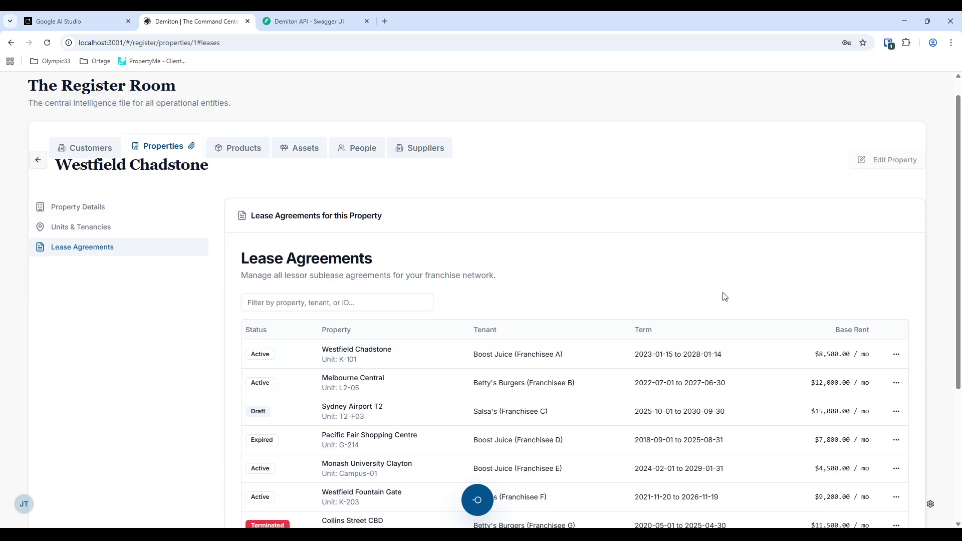
click(897, 354)
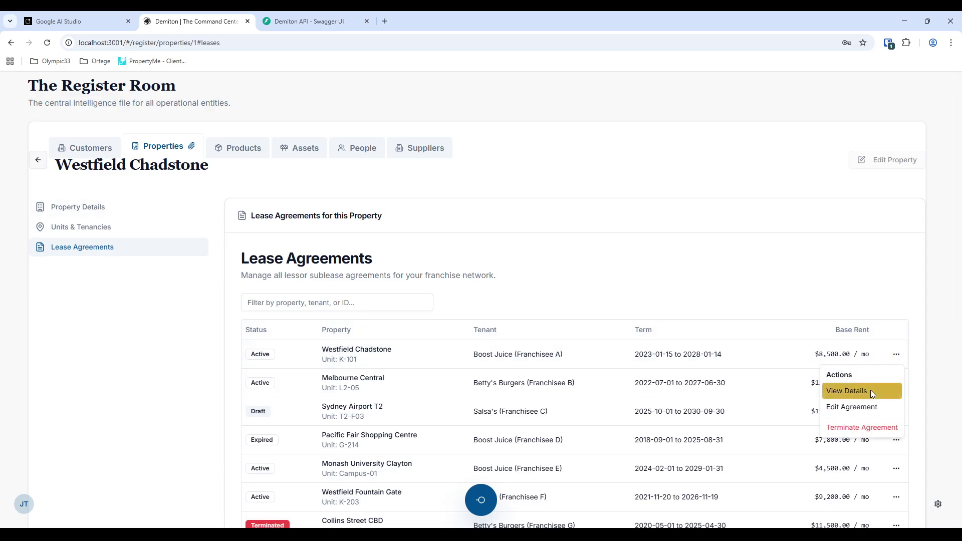
click(850, 390)
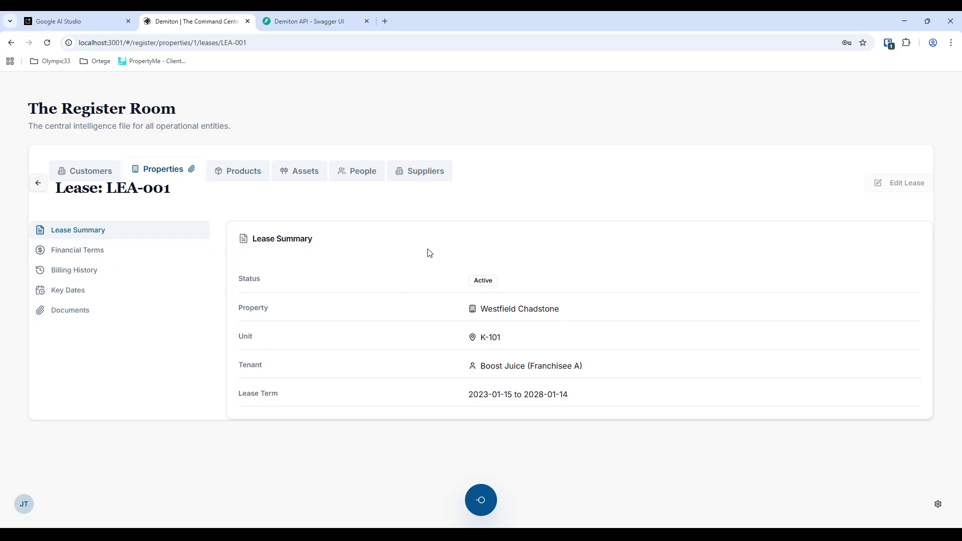
- Reopen Westfield Chadstone's leases, dismiss the Edit Agreement alert, and view LEA-001's summary
click(171, 170)
click(89, 254)
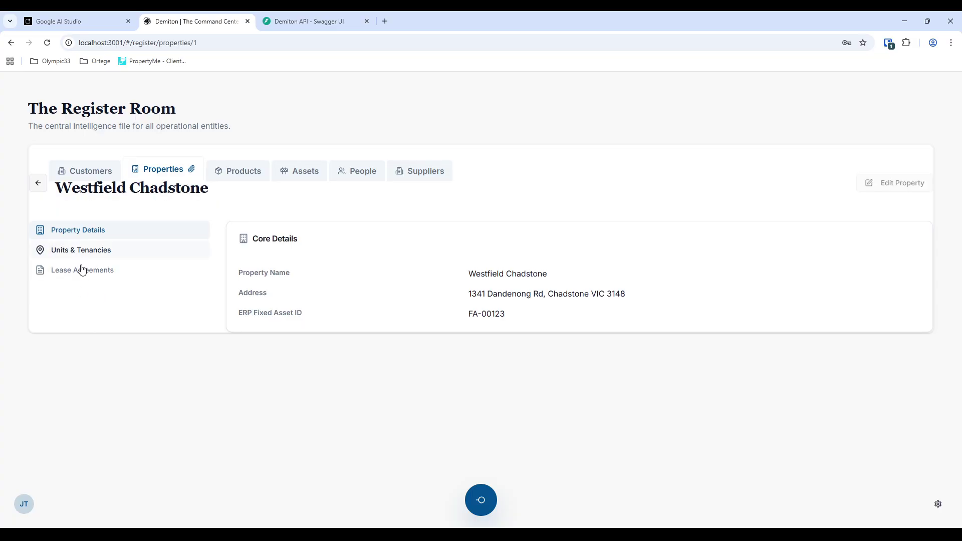
click(81, 269)
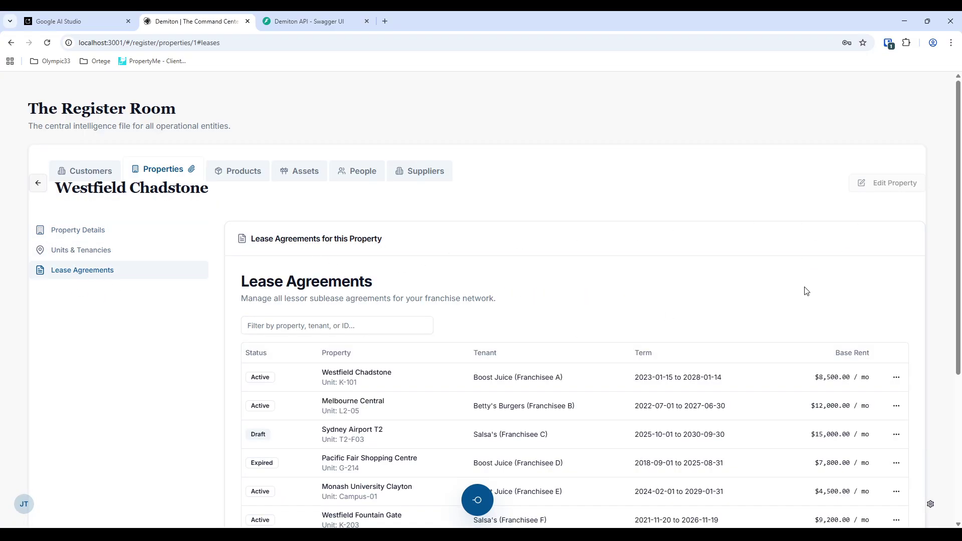
scroll(806, 291, down, 2)
scroll(373, 319, down, 3)
scroll(481, 362, up, 4)
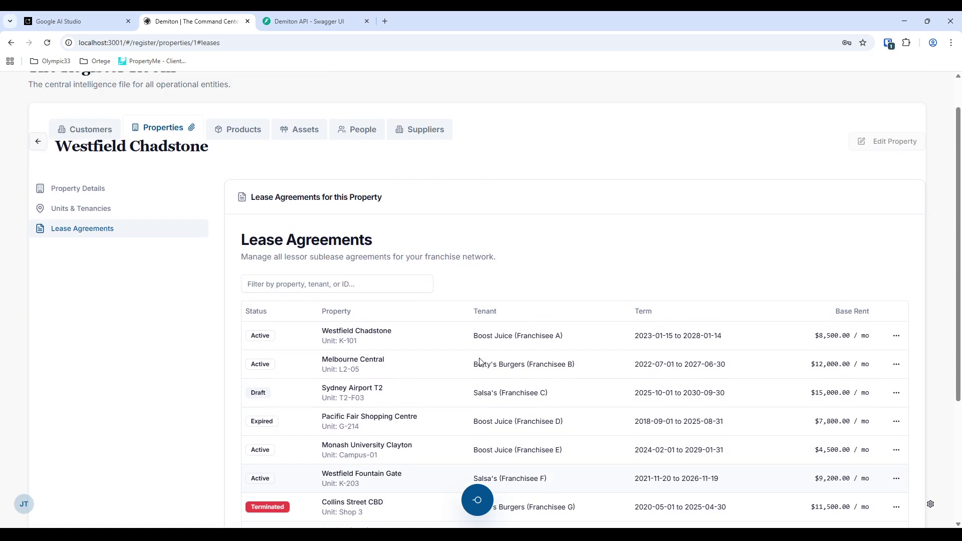
scroll(480, 362, up, 1)
click(896, 379)
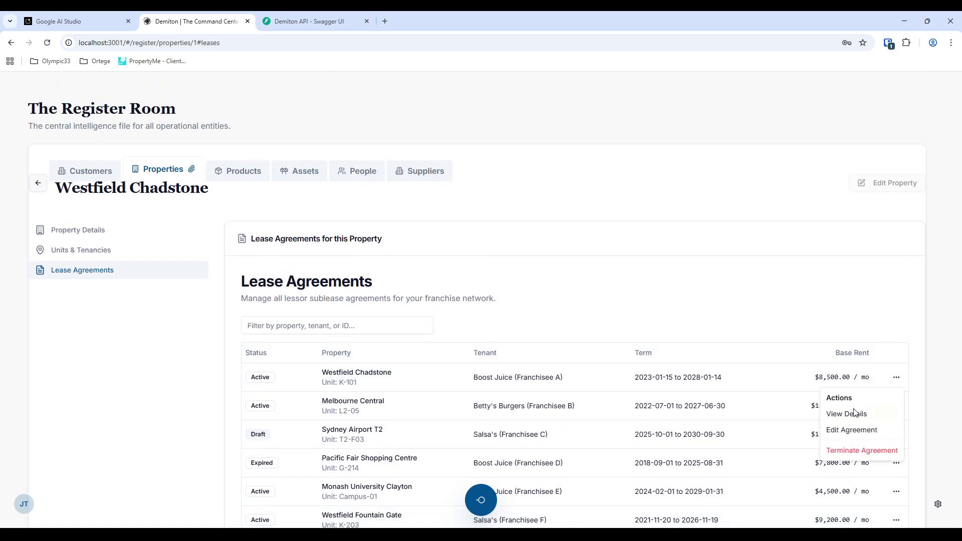
click(855, 432)
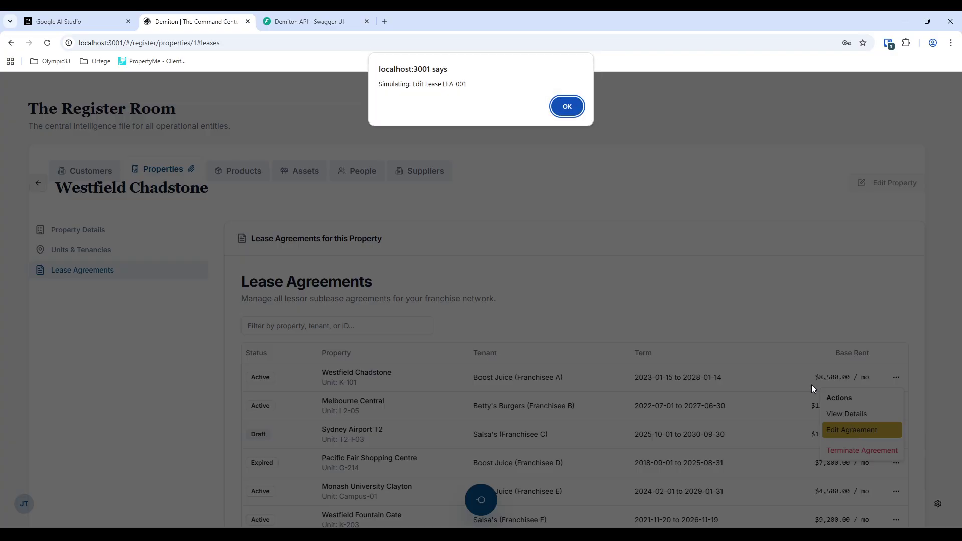
click(583, 108)
click(897, 377)
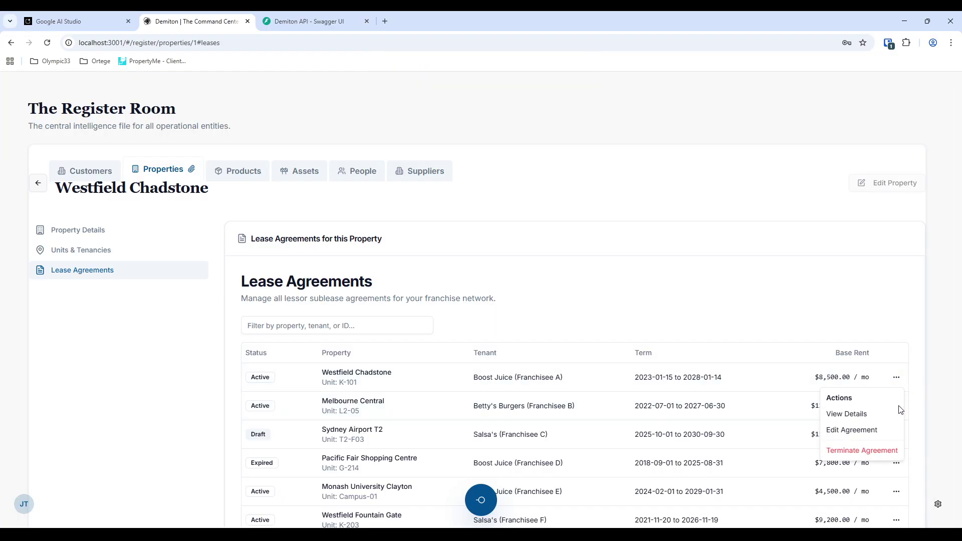
click(874, 420)
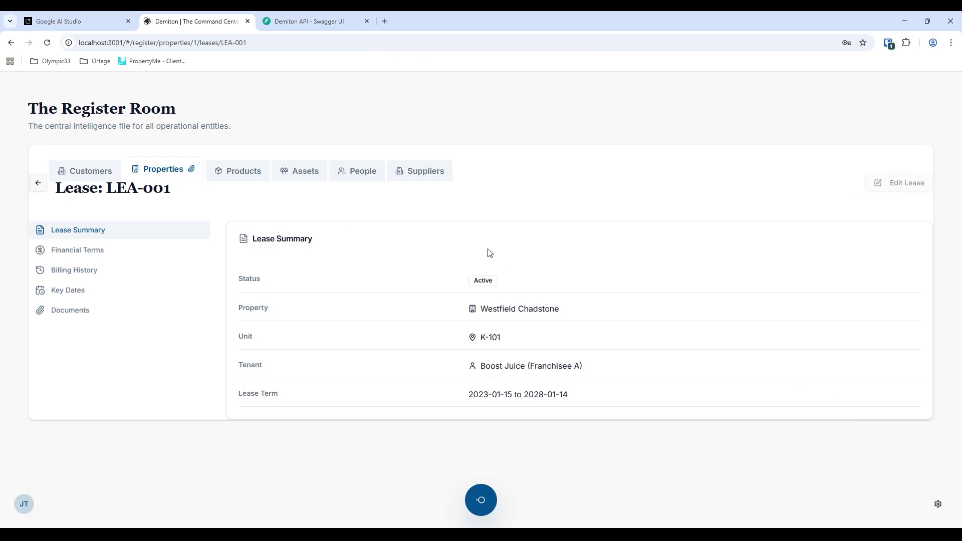
- Browse LEA-001's Financial Terms, Billing History, Key Dates and Documents, then open the Products catalog
click(81, 249)
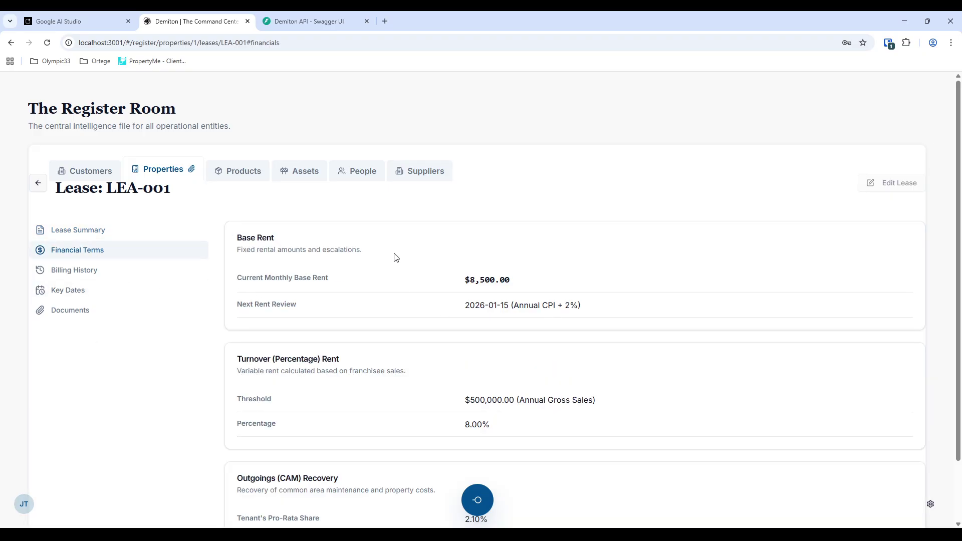
scroll(363, 279, down, 1)
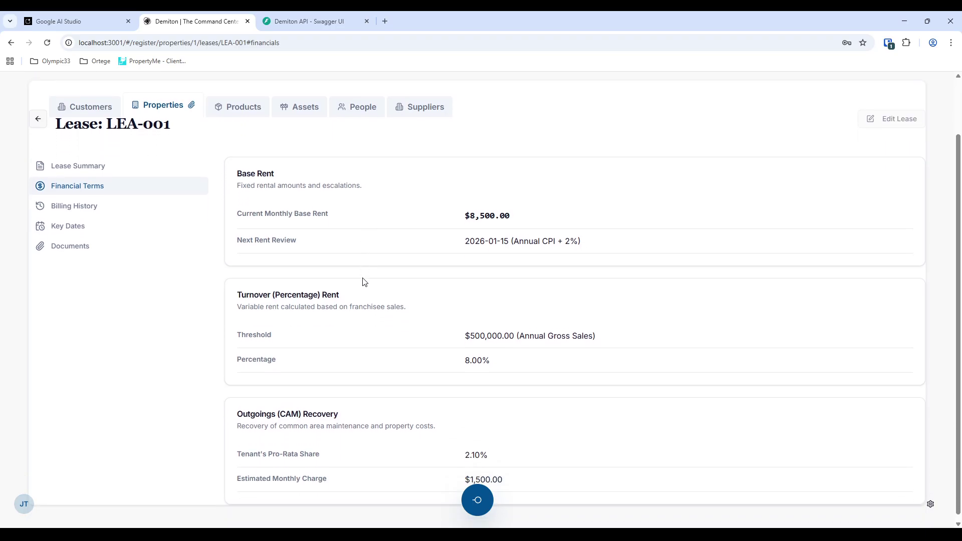
click(71, 200)
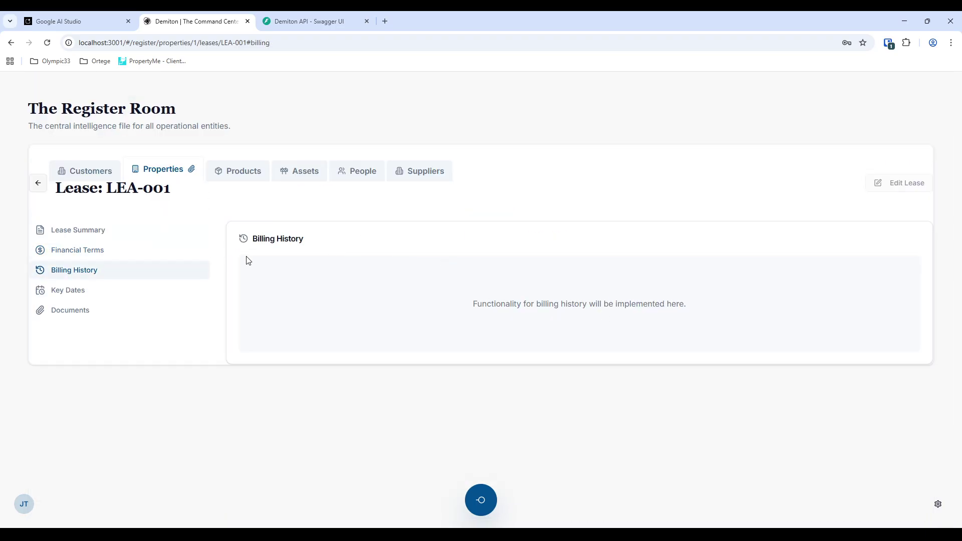
click(80, 292)
click(93, 311)
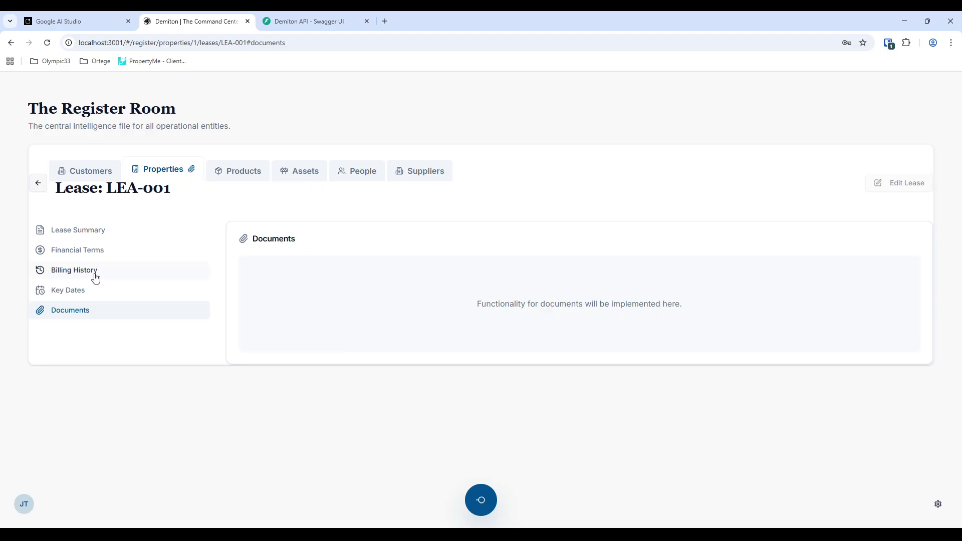
click(252, 176)
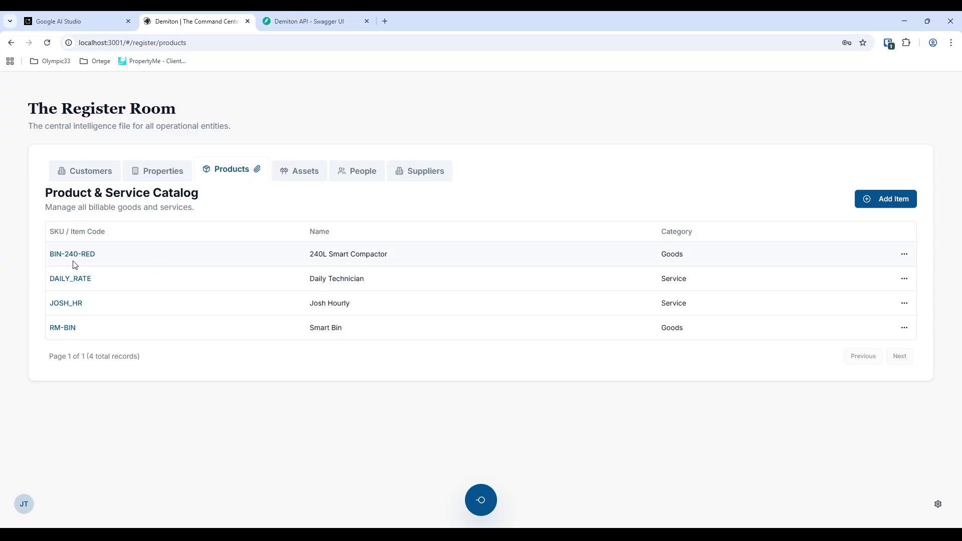
- Open product BIN-240-RED and review its Linked Assets and Pricing Information sections
click(87, 255)
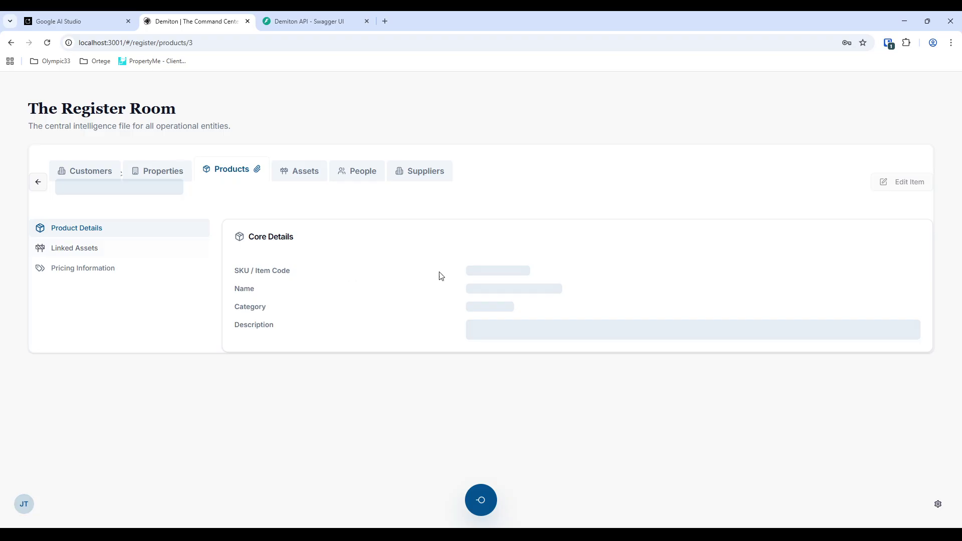
click(66, 251)
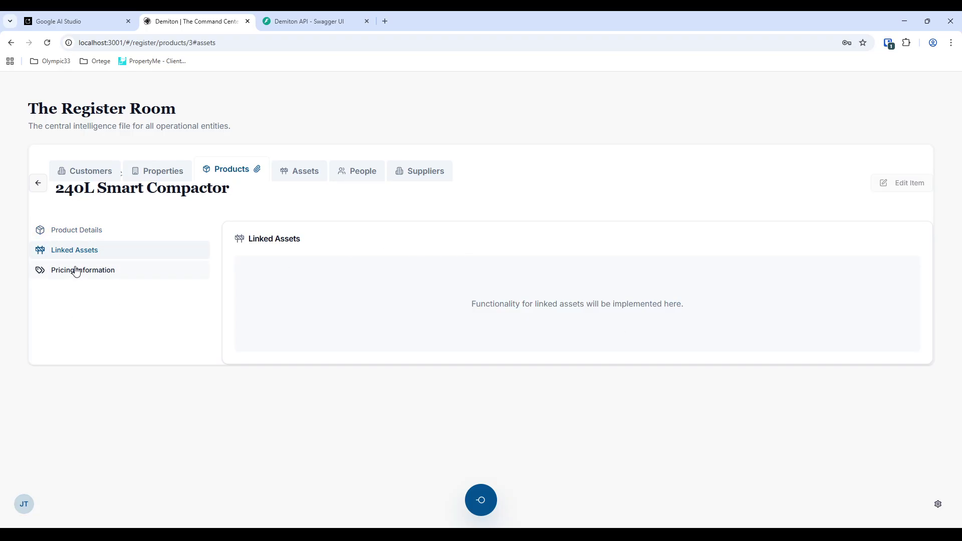
click(76, 271)
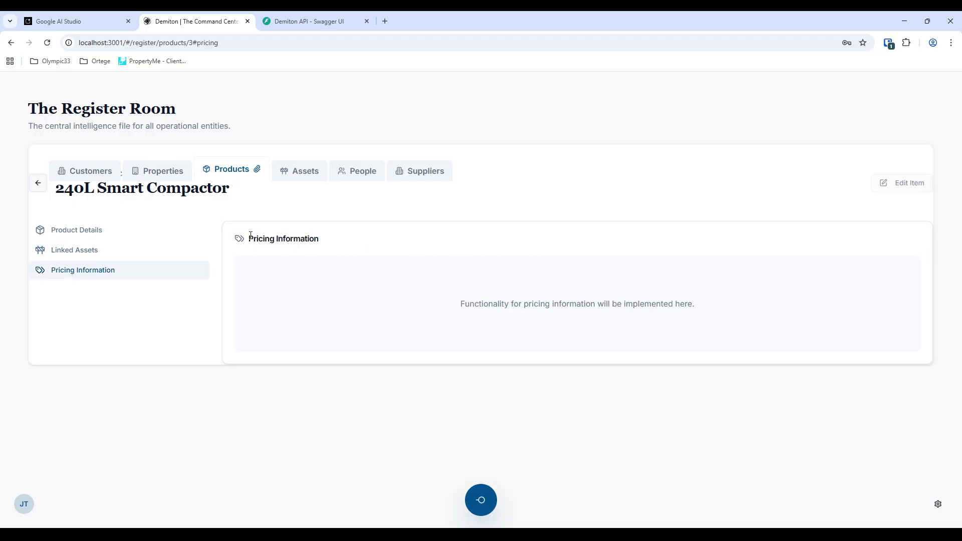
drag(250, 236, 500, 284)
click(666, 294)
drag(254, 235, 335, 273)
drag(291, 303, 467, 338)
- Browse asset 1213123's documents, work orders, inspections and activity log, then open the People tab
click(303, 176)
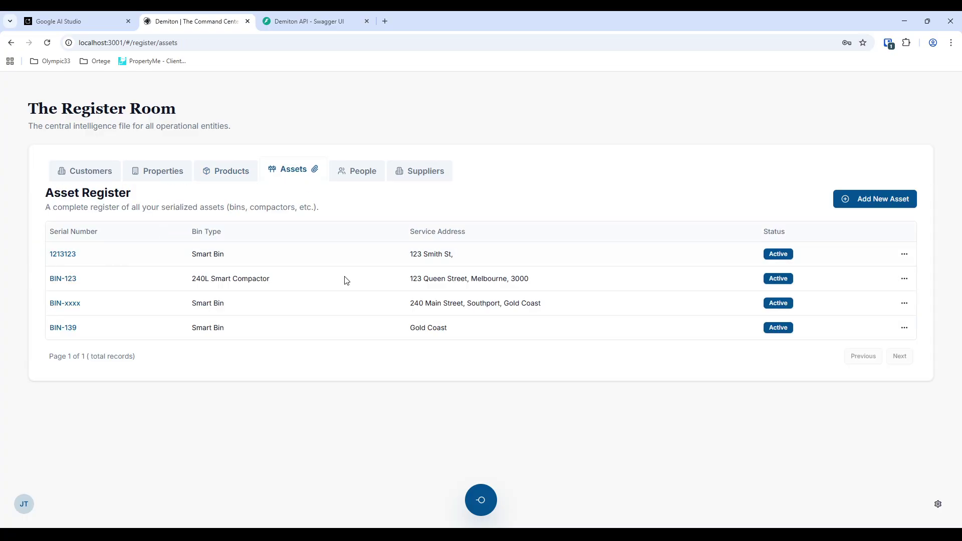
click(63, 255)
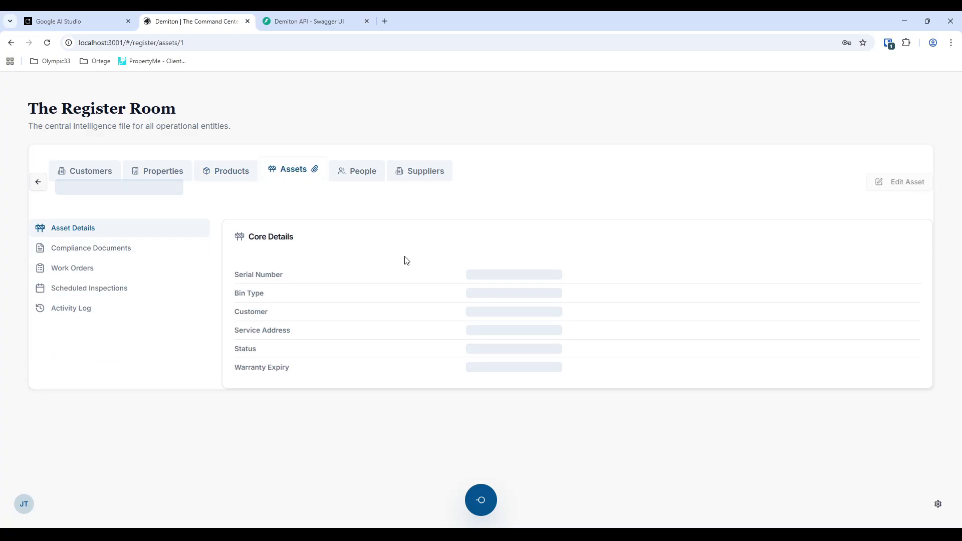
click(78, 251)
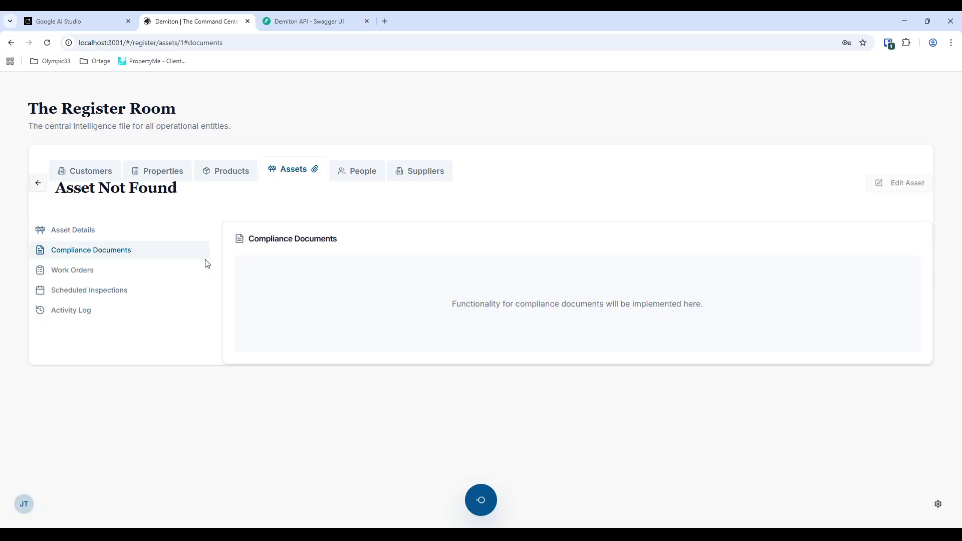
click(81, 272)
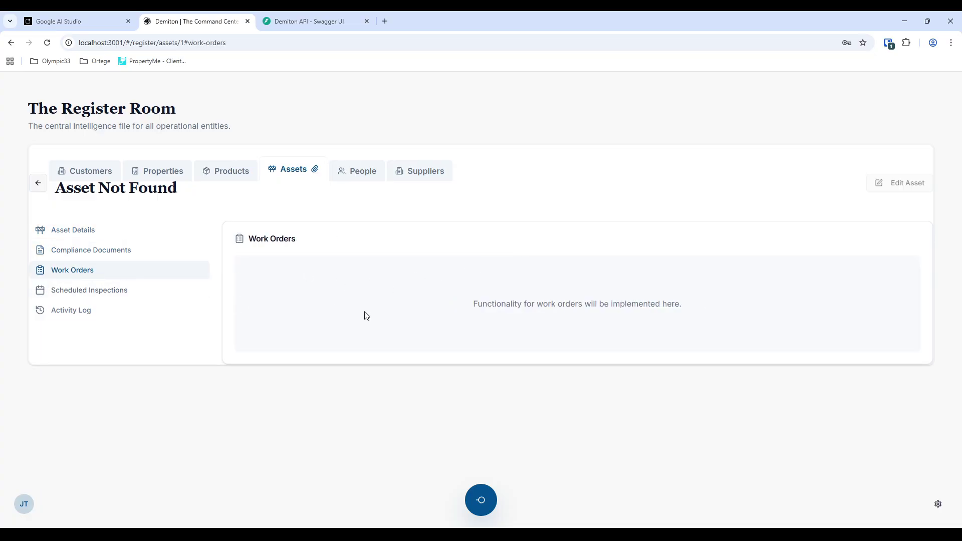
click(105, 291)
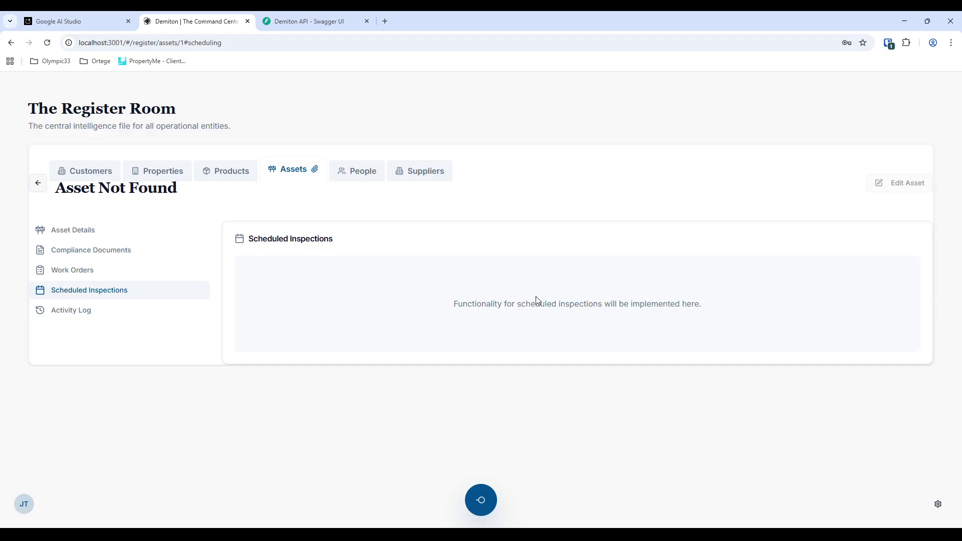
click(104, 315)
click(77, 230)
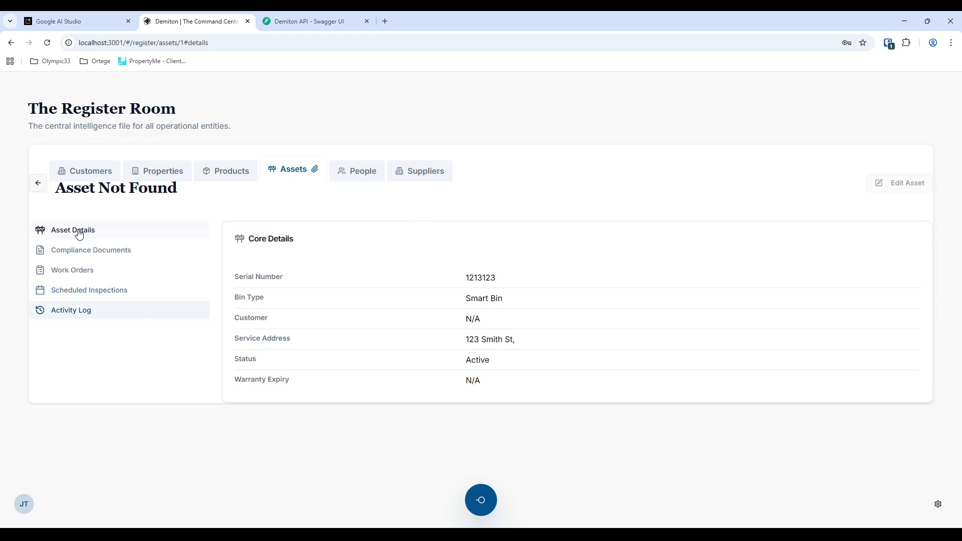
click(357, 170)
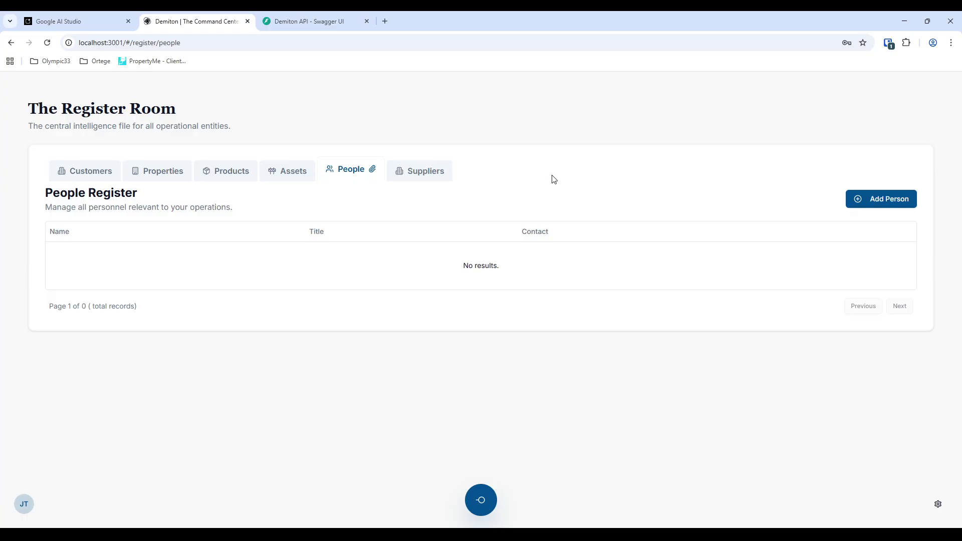
- Reload the People register with DevTools open and inspect the failing 404 people request
key(F12)
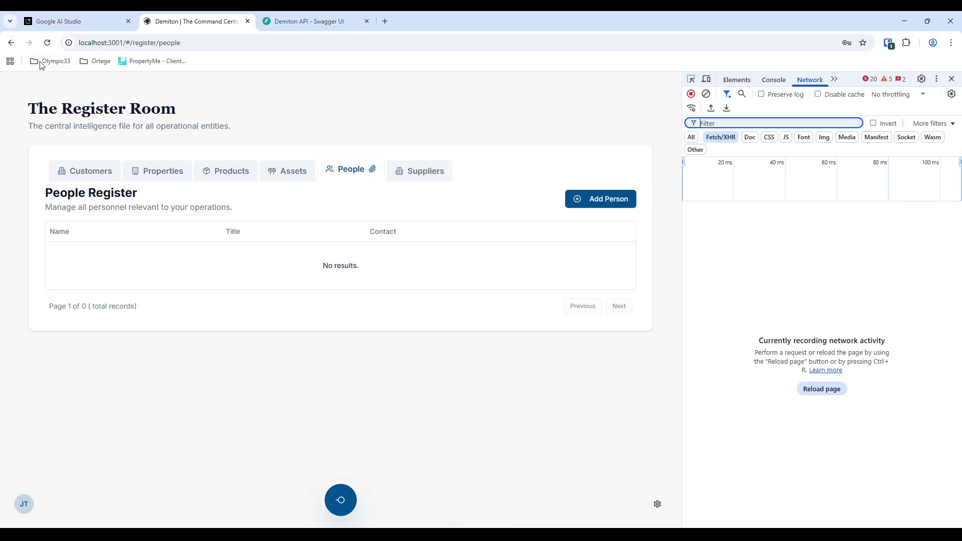
click(47, 43)
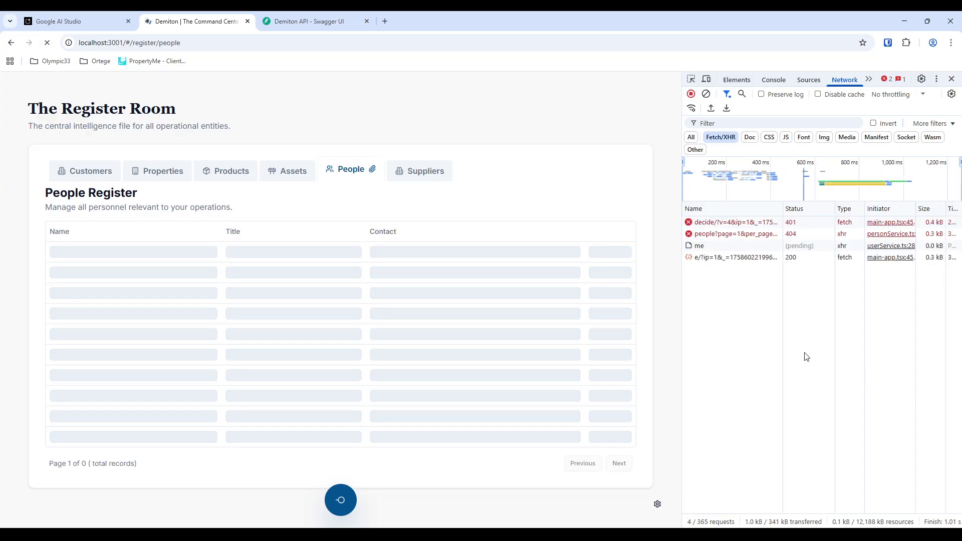
click(732, 235)
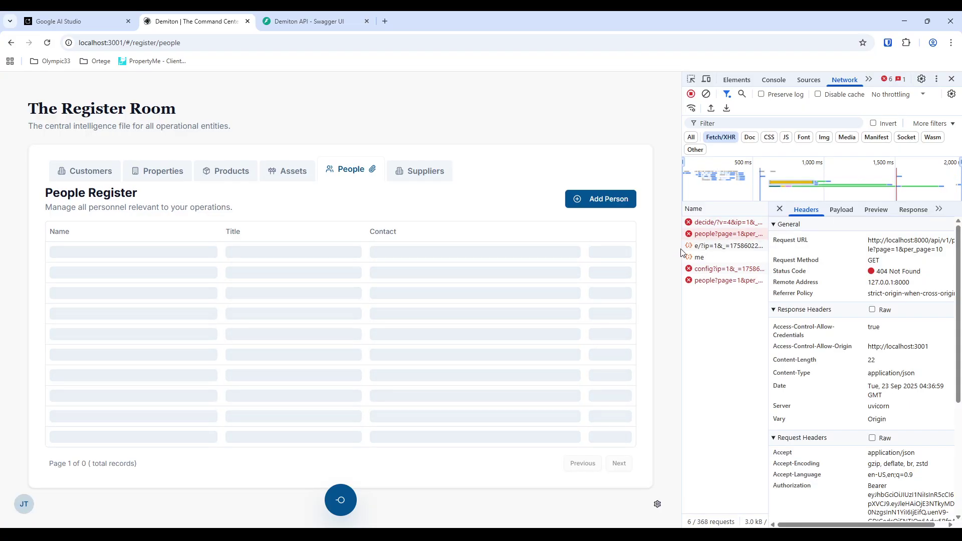
drag(682, 255, 620, 255)
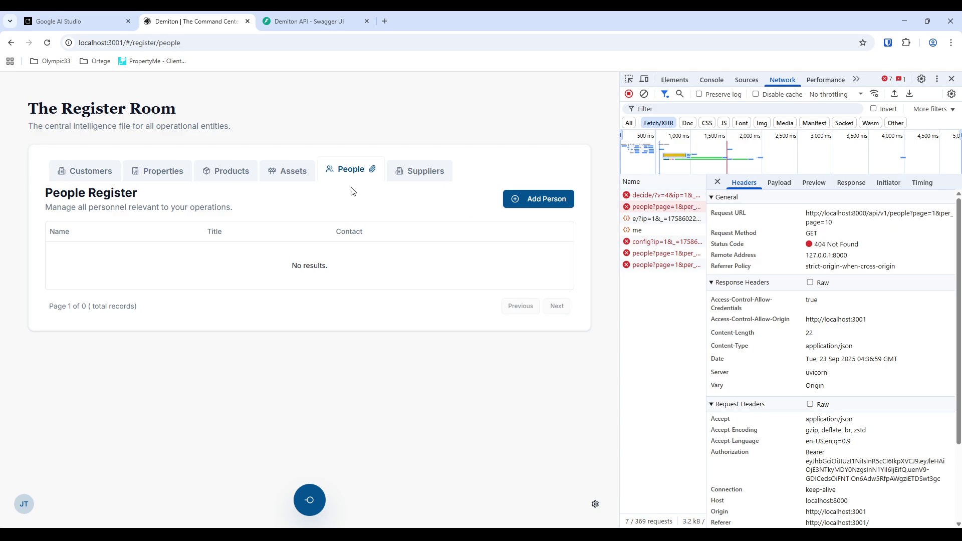
- Check the Acme Test supplier's failing request and Linked Documents, then open the Customers tab
click(411, 171)
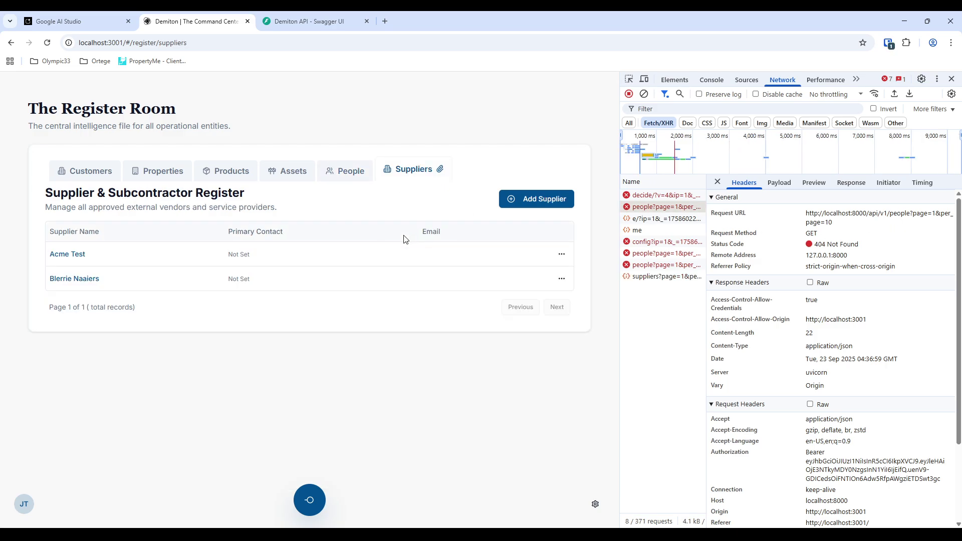
click(58, 255)
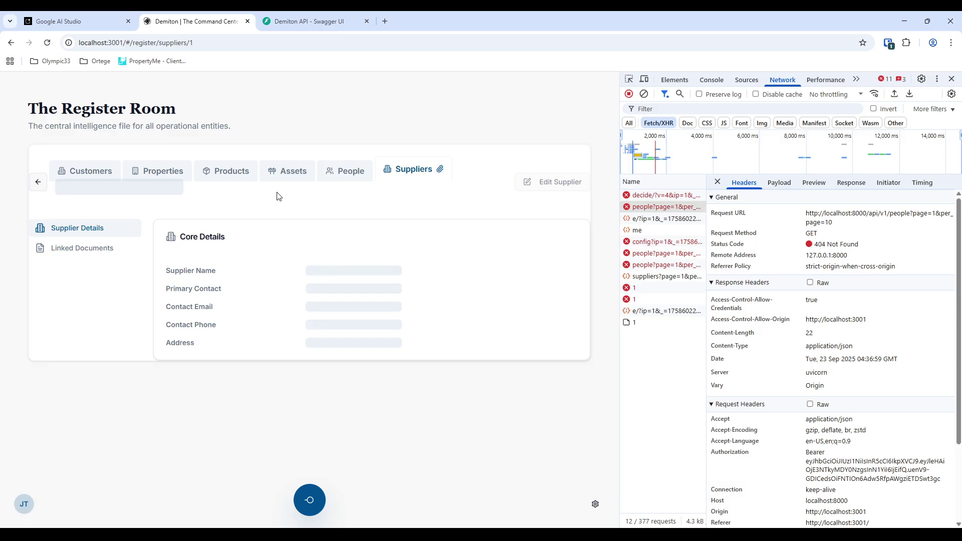
click(654, 324)
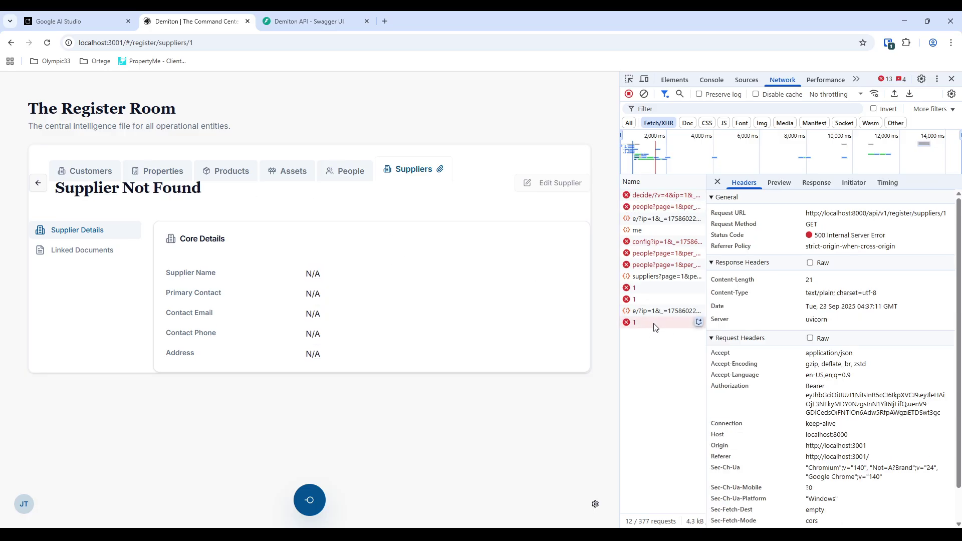
click(80, 251)
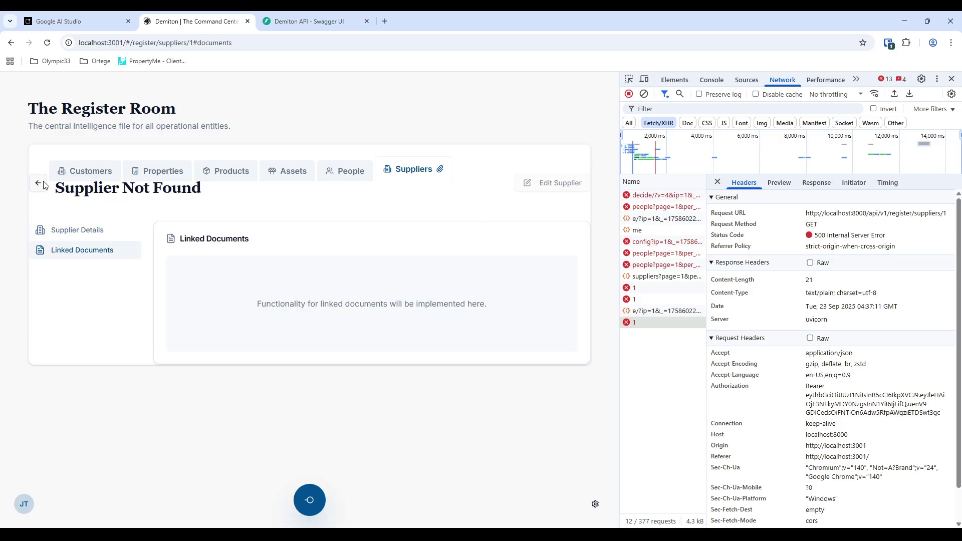
click(94, 173)
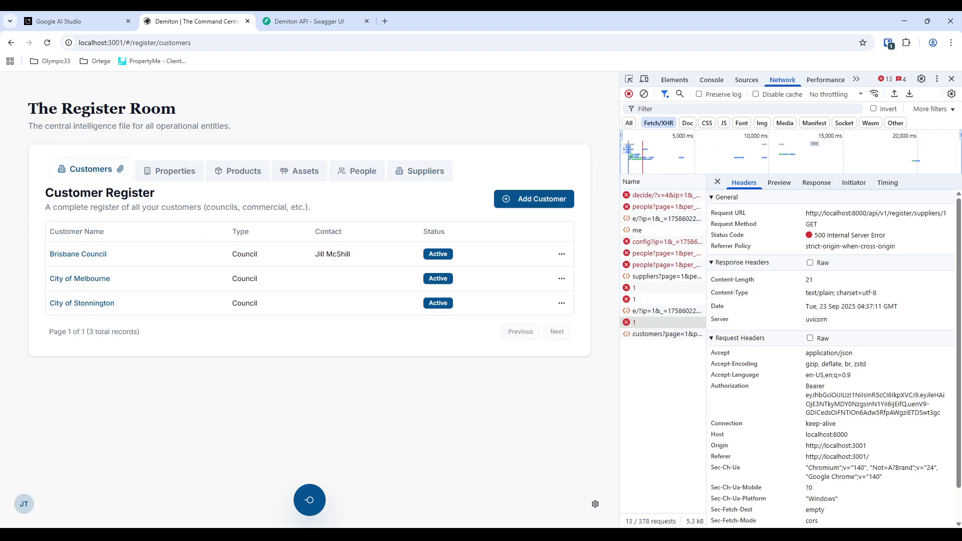
- Close DevTools and go to the Finance Hub's Chart of Accounts from the radial menu
click(952, 79)
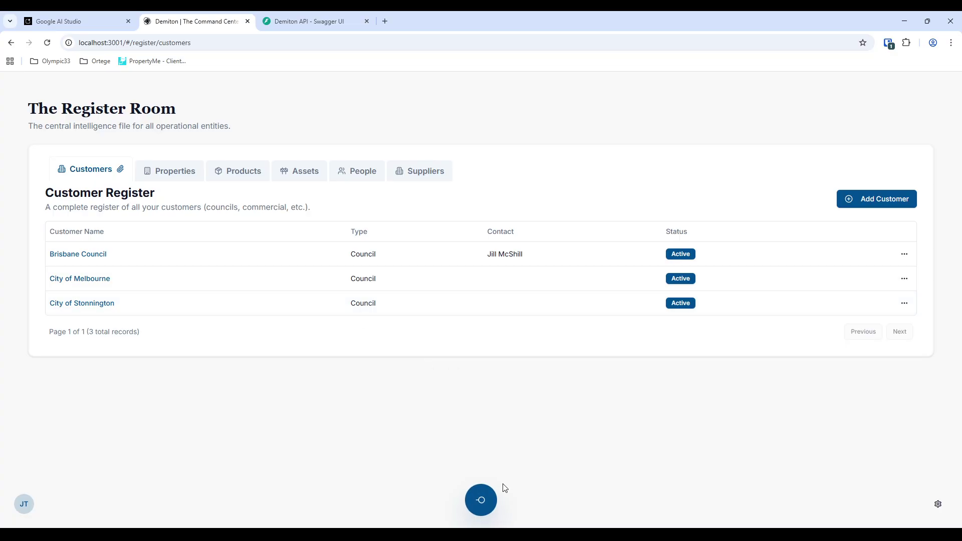
click(481, 500)
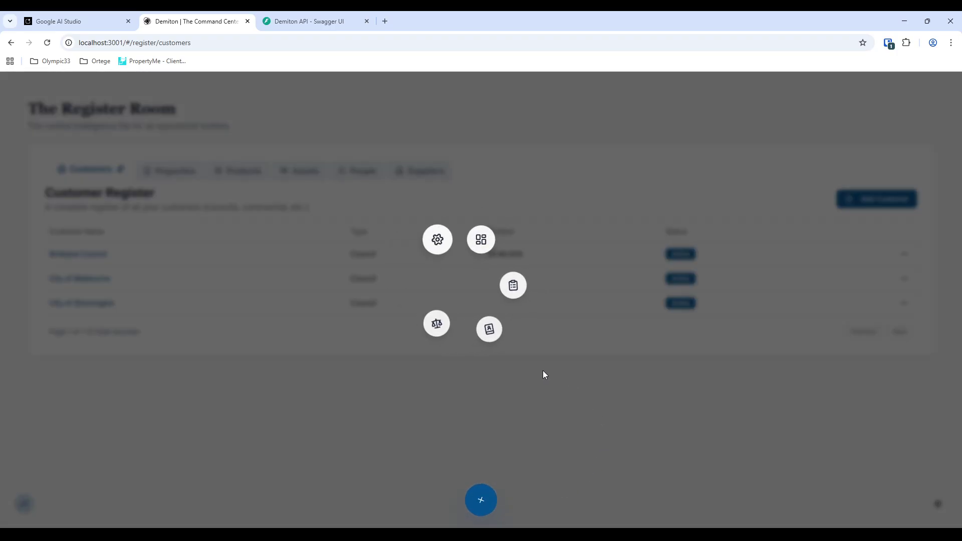
click(428, 317)
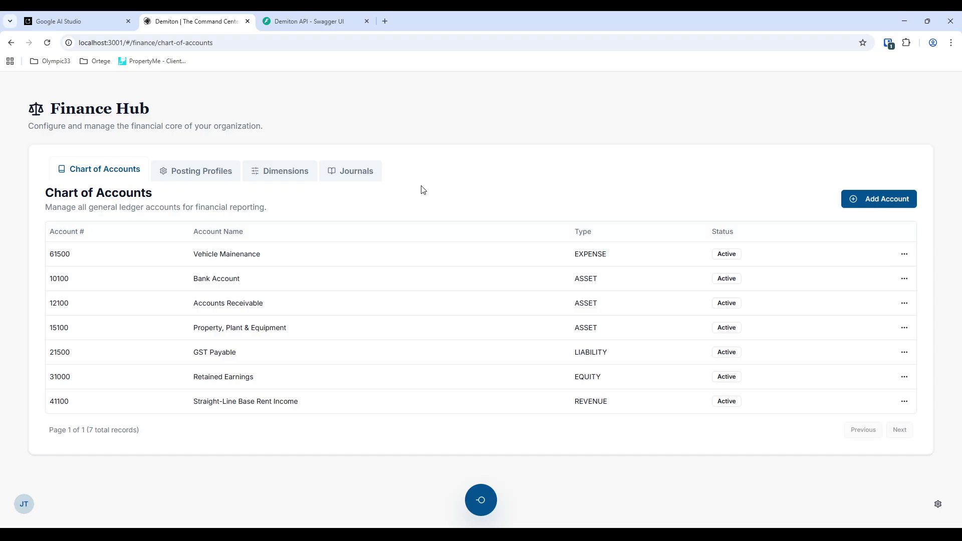
- Look over the Posting Profiles and General Journal tabs, then move to the Register Room
click(223, 172)
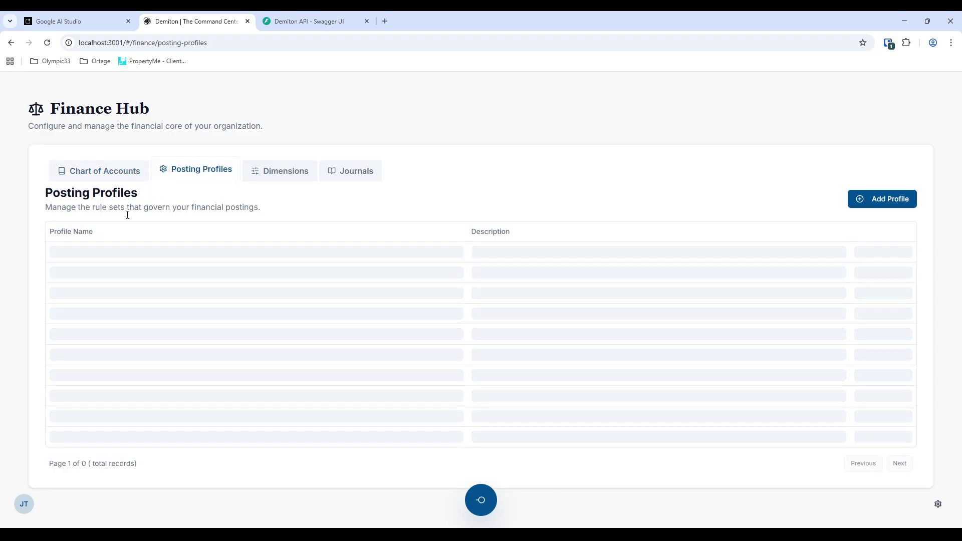
click(367, 178)
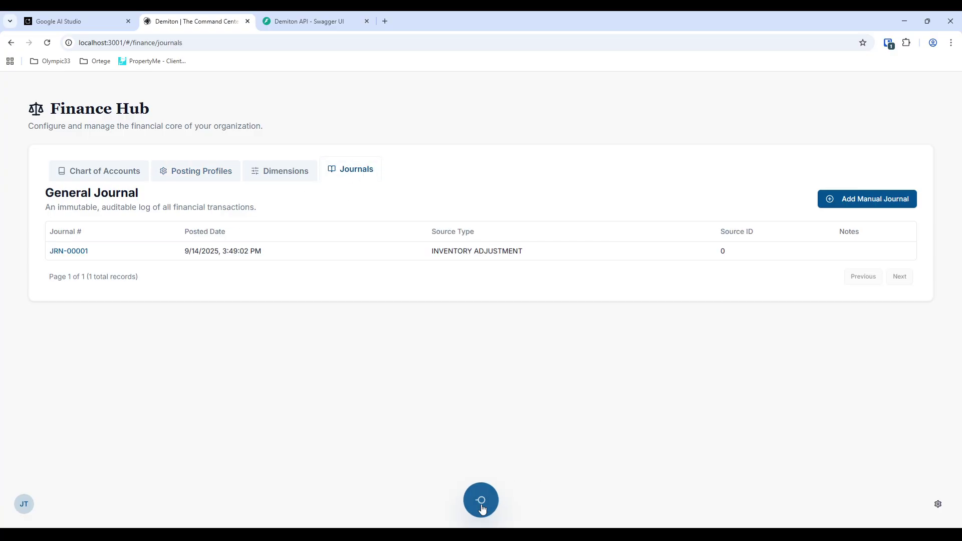
click(486, 505)
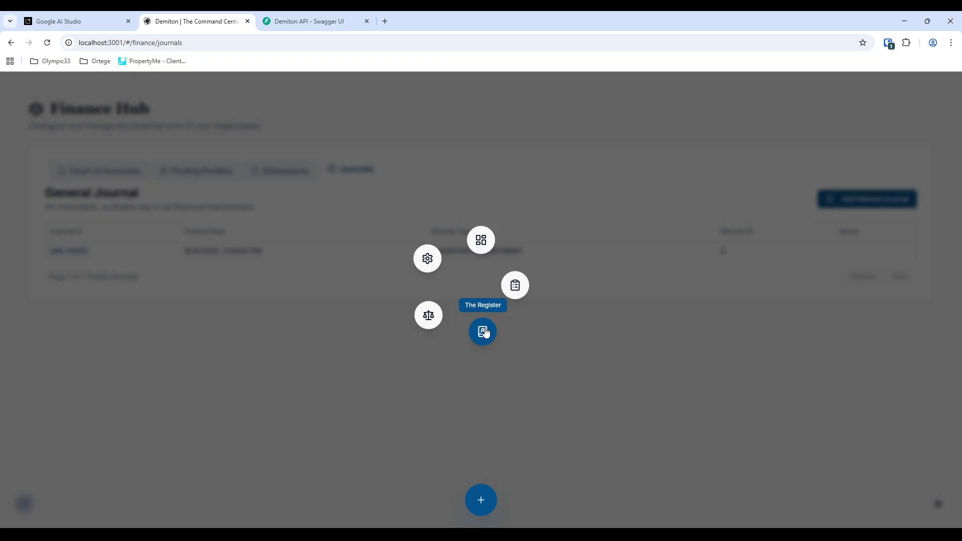
click(482, 333)
- View the Property Register, then return to the dashboard via the navigation menu
click(162, 170)
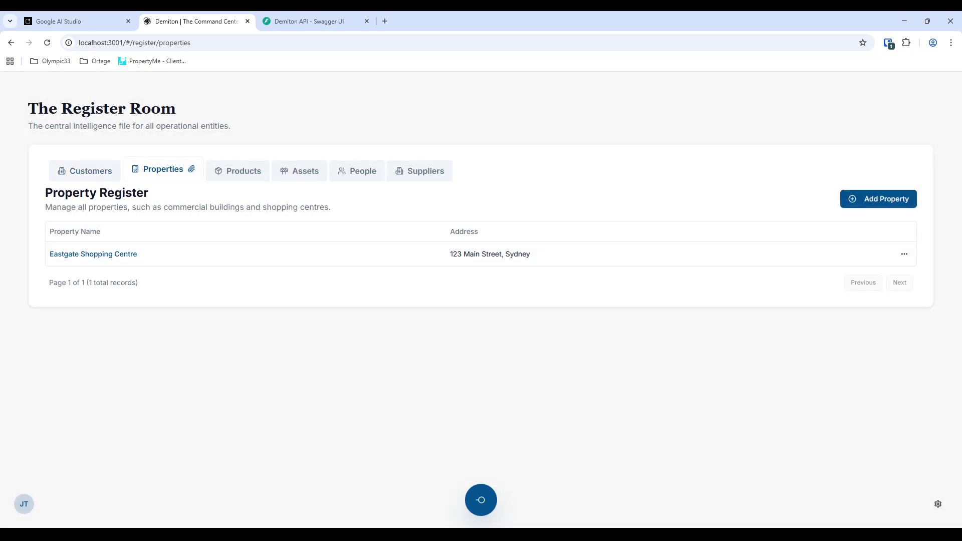
click(481, 500)
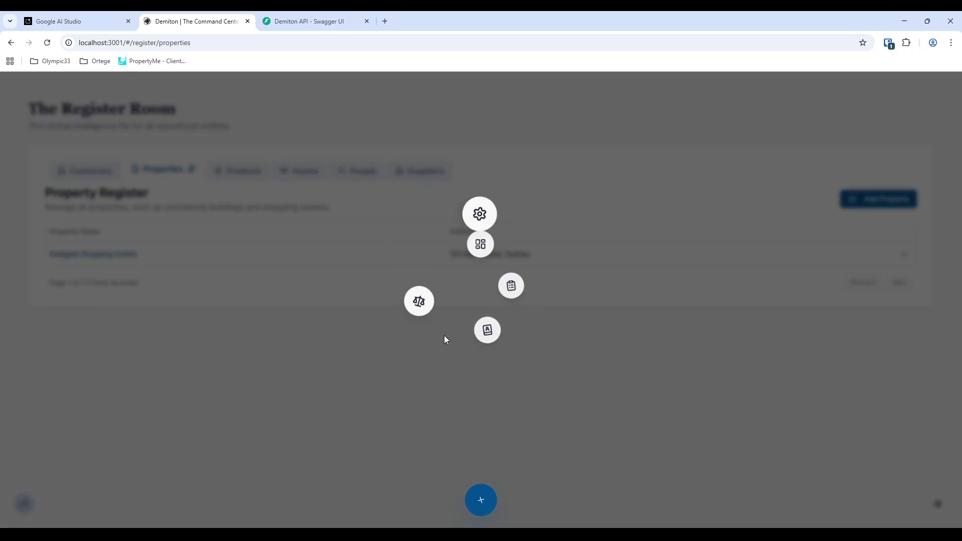
click(486, 246)
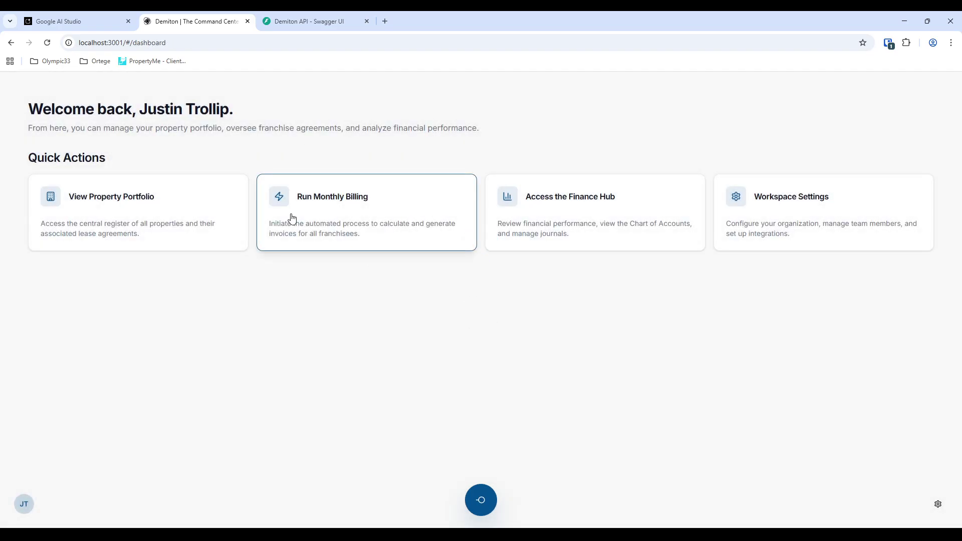
- Open the Monthly Billing Hub and scroll through its contents
click(394, 208)
scroll(232, 333, down, 2)
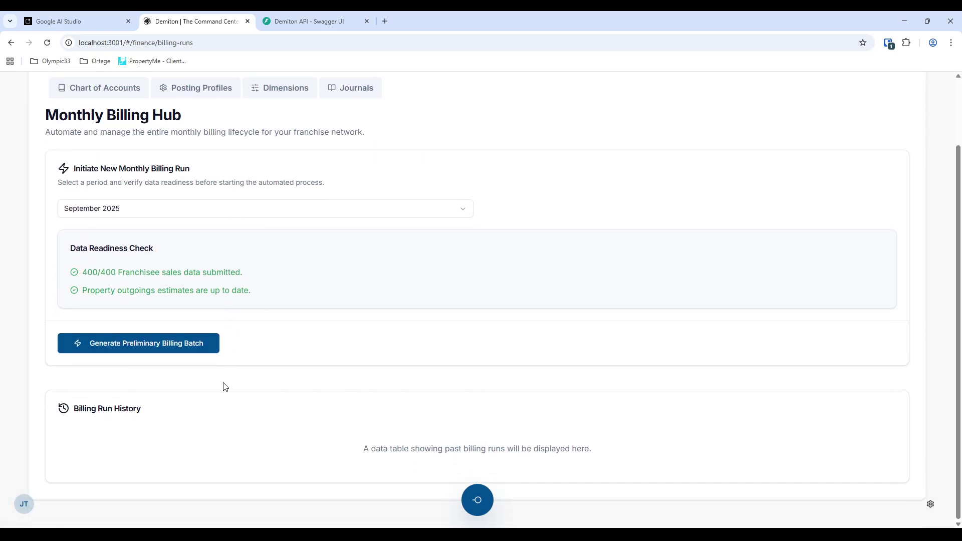
scroll(224, 387, up, 2)
scroll(219, 249, down, 2)
scroll(581, 369, up, 1)
scroll(577, 366, up, 2)
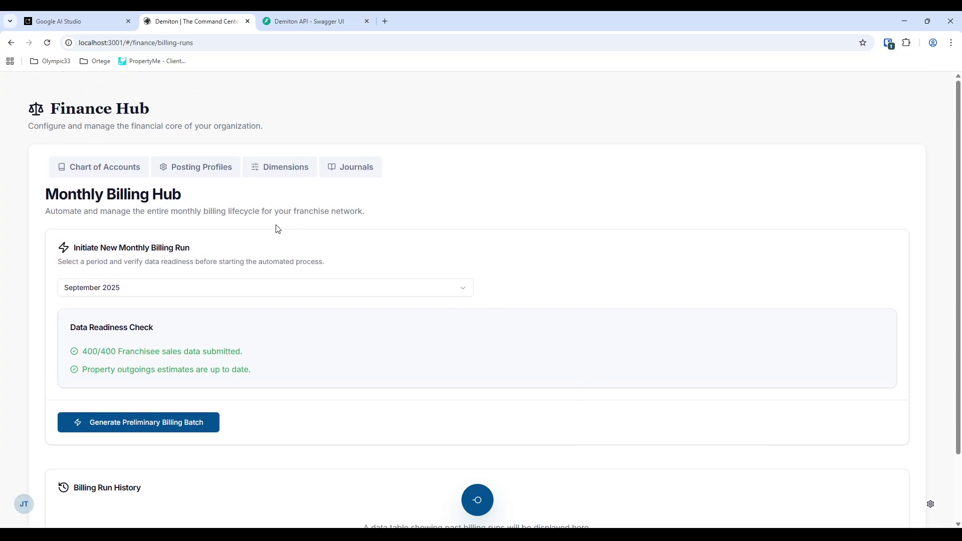
- Try Chart of Accounts and the 404 Dimensions page, then go back to the Finance Hub
click(107, 169)
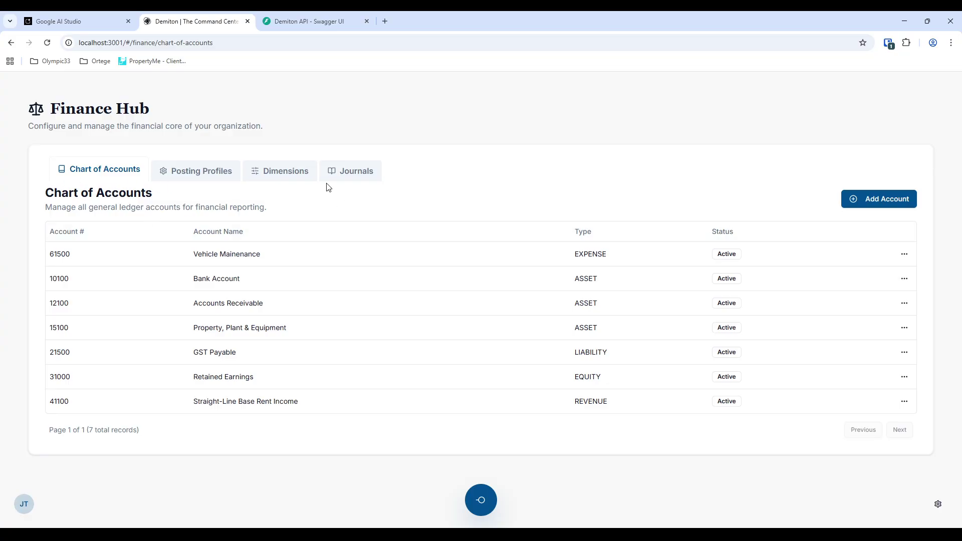
click(292, 177)
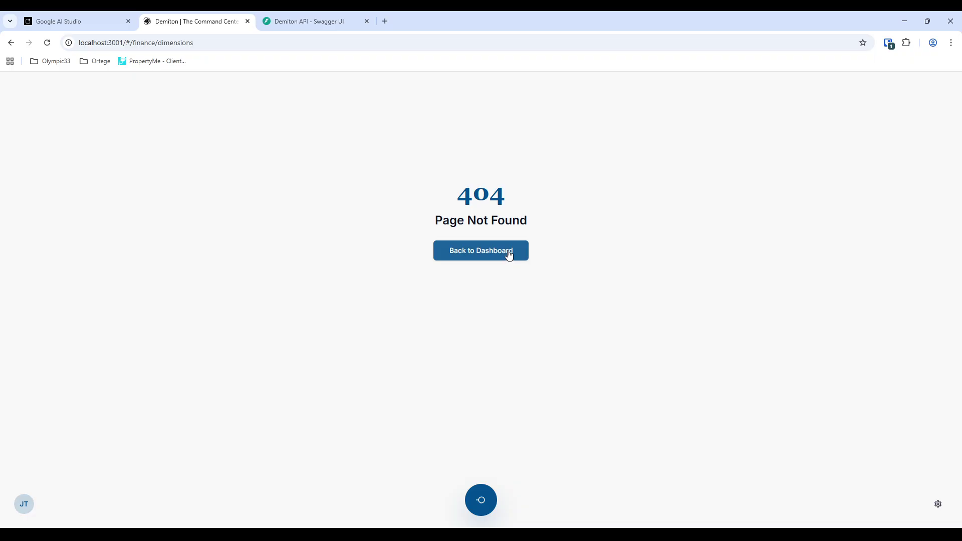
click(509, 255)
click(481, 503)
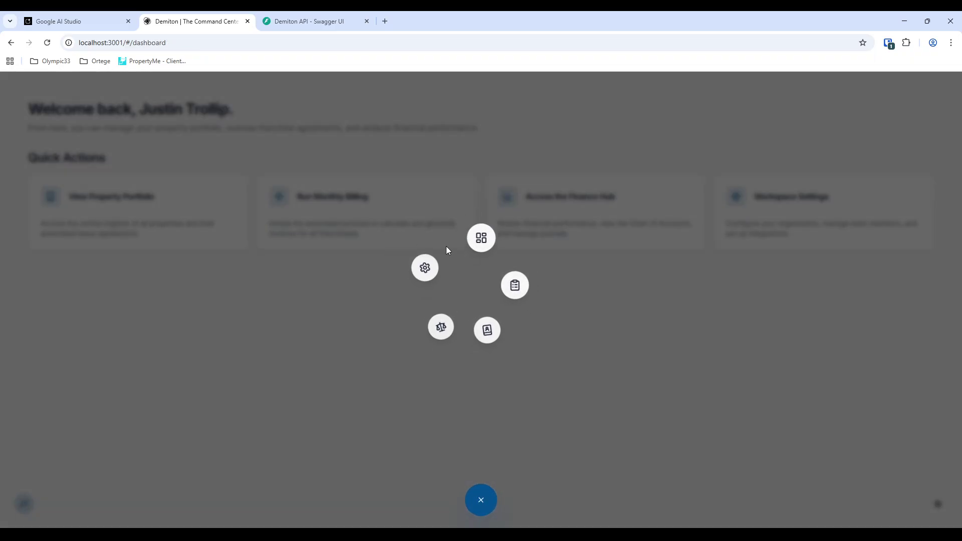
click(431, 321)
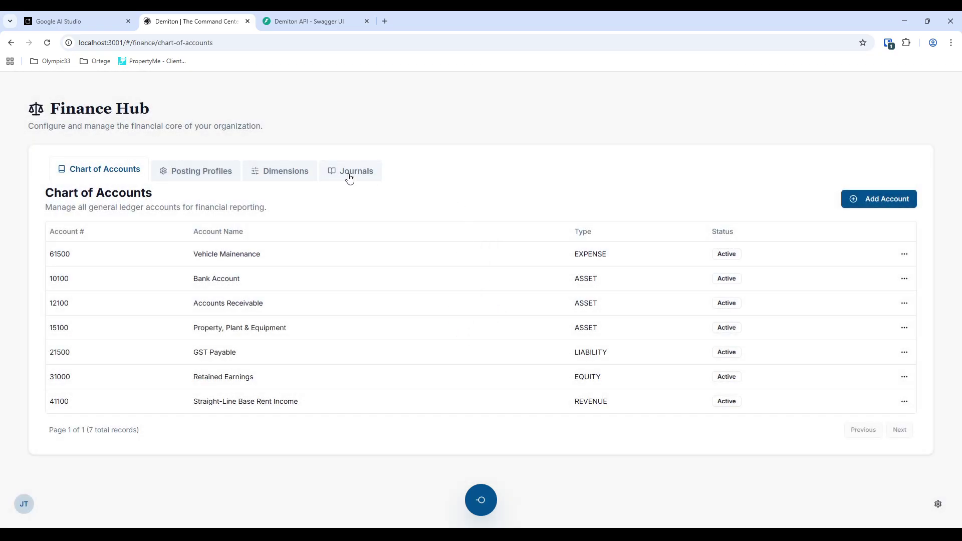
- Open the General Journal and view journal JRN-00001, then return to the list
click(349, 173)
click(85, 253)
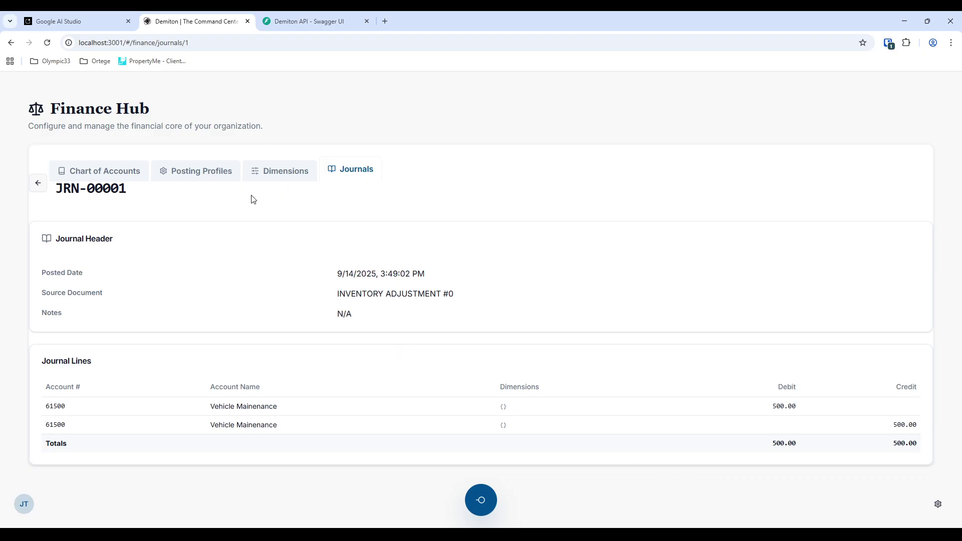
click(36, 185)
- Try the manual journal form's debit, credit and account fields, then cancel without saving
click(877, 201)
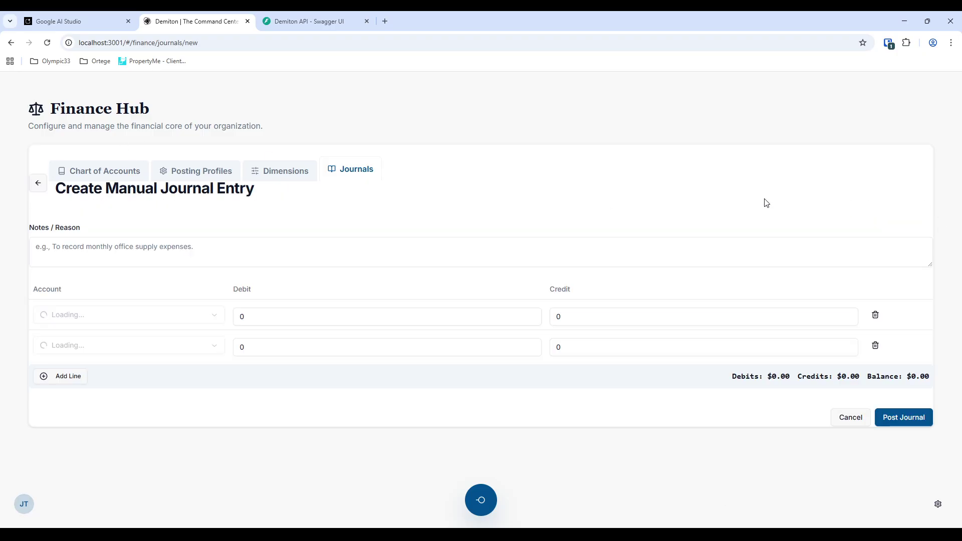
click(457, 318)
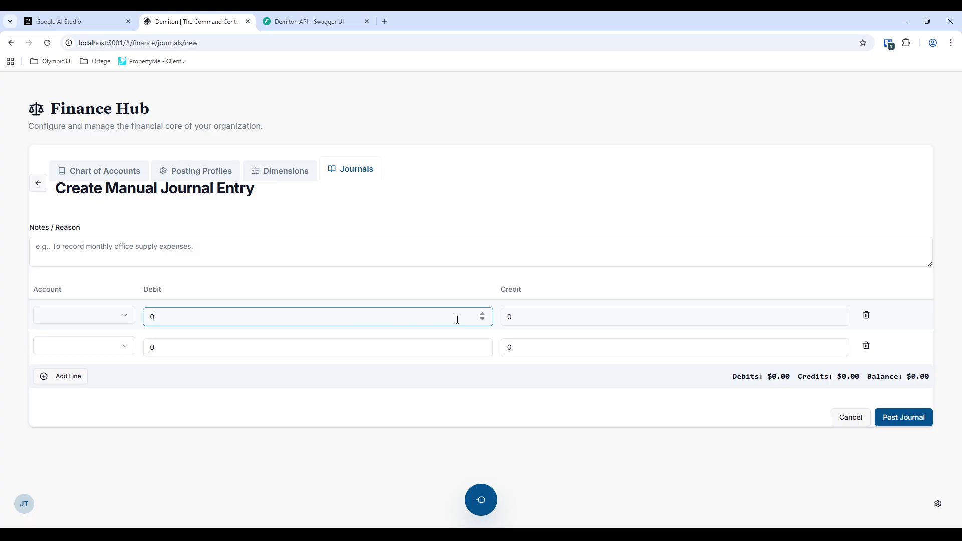
click(605, 323)
click(574, 346)
click(421, 344)
click(89, 347)
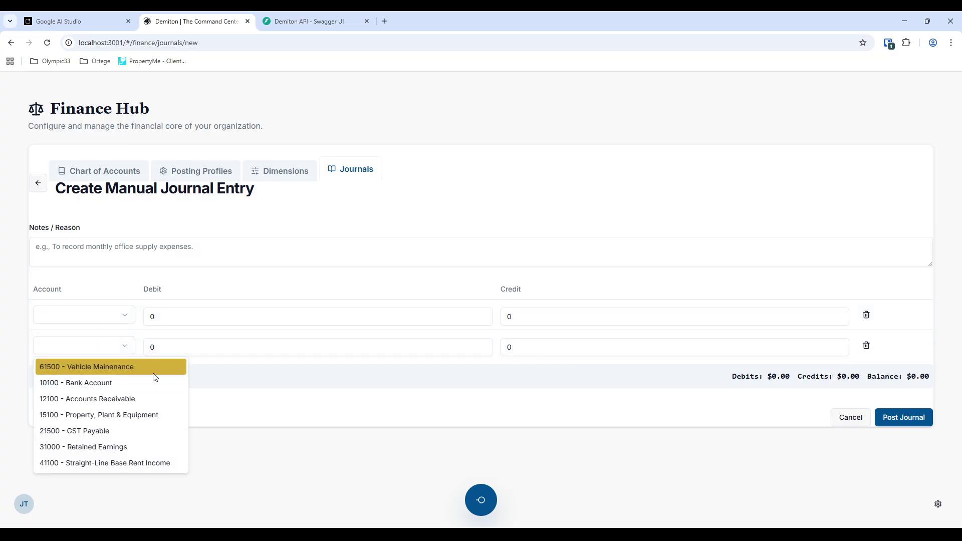
click(492, 392)
click(869, 420)
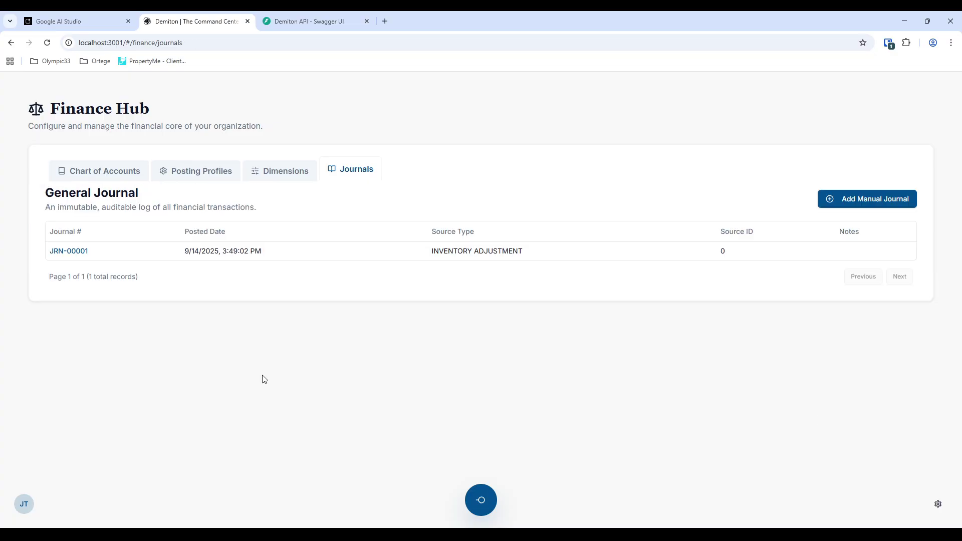
- Leave the 404 Dimensions page for the dashboard and bring up the navigation menu
click(277, 175)
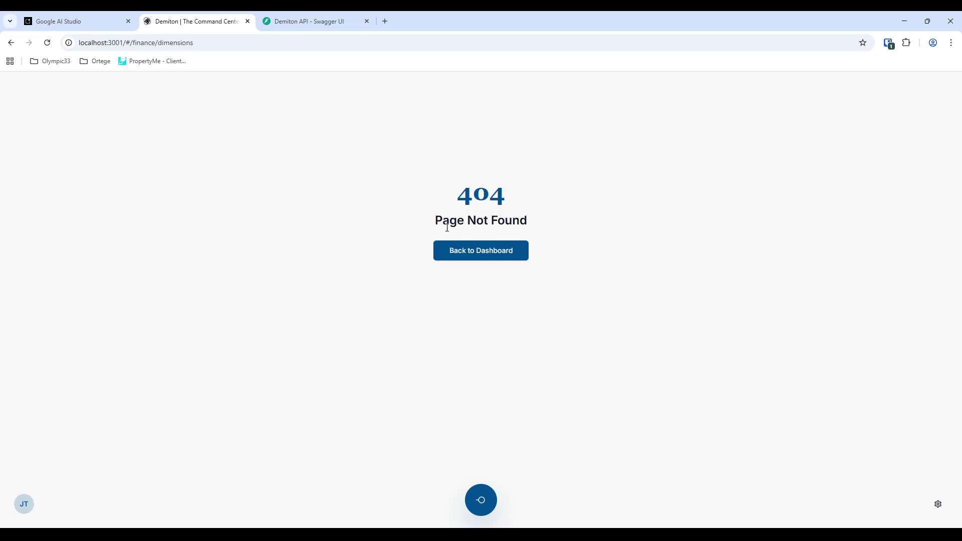
click(486, 253)
click(481, 500)
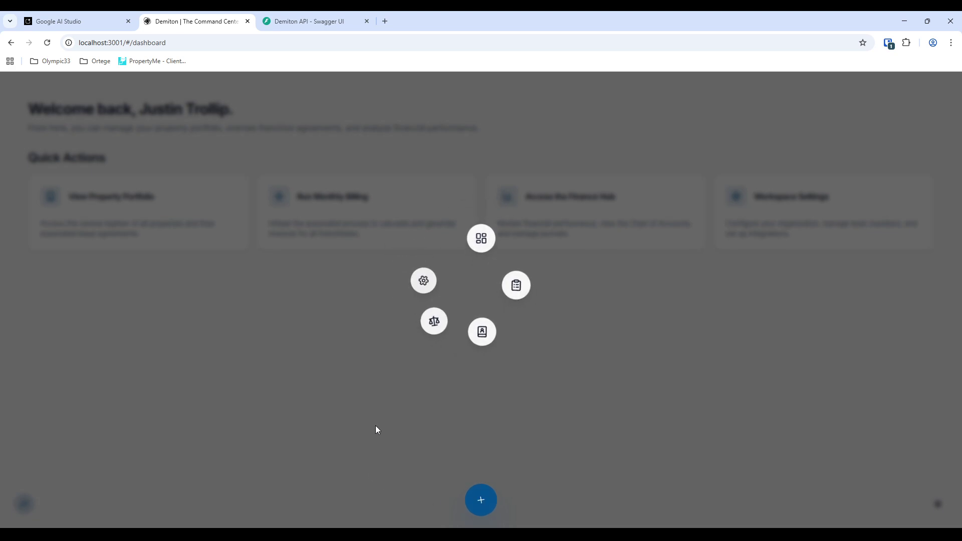